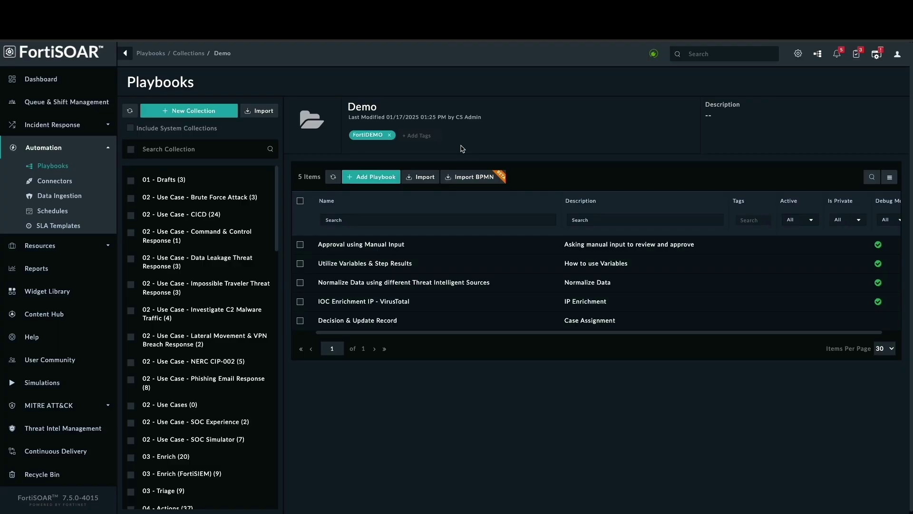
# Create a new Demo playbook
pyautogui.click(370, 177)
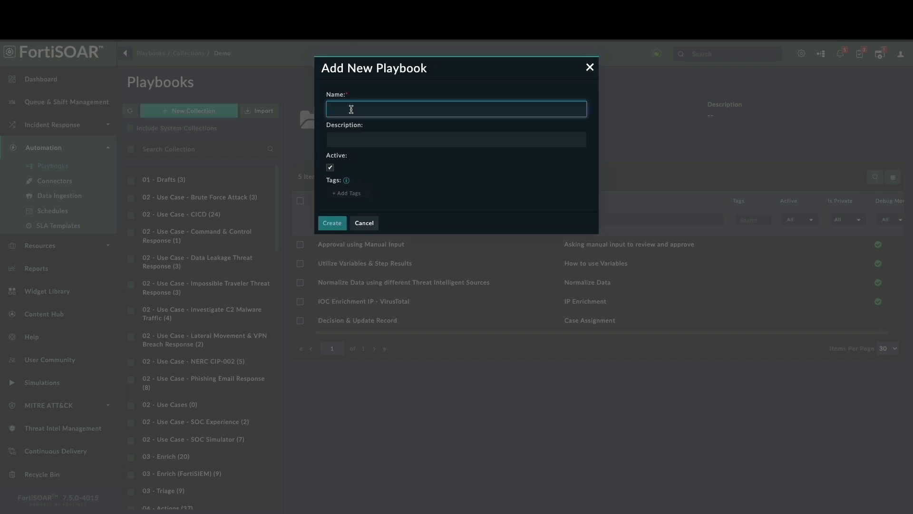
pyautogui.write('Approval Step Playbook')
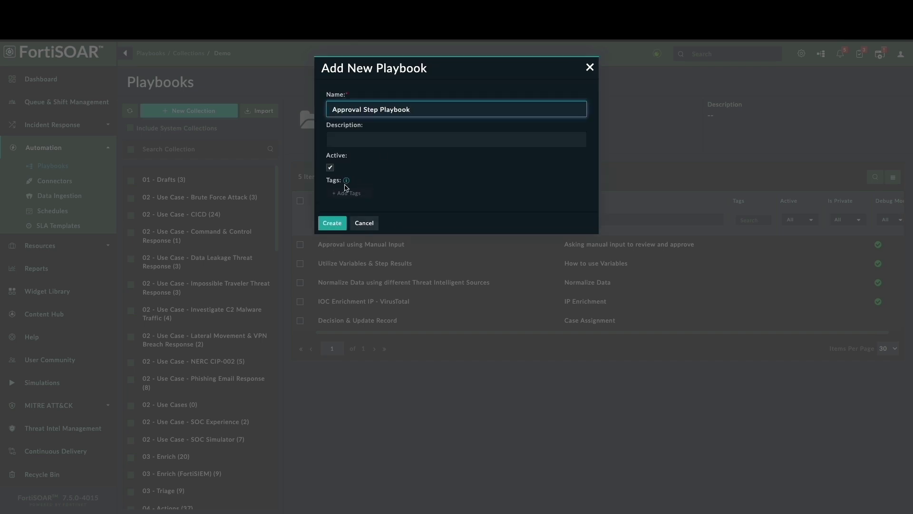
pyautogui.click(332, 223)
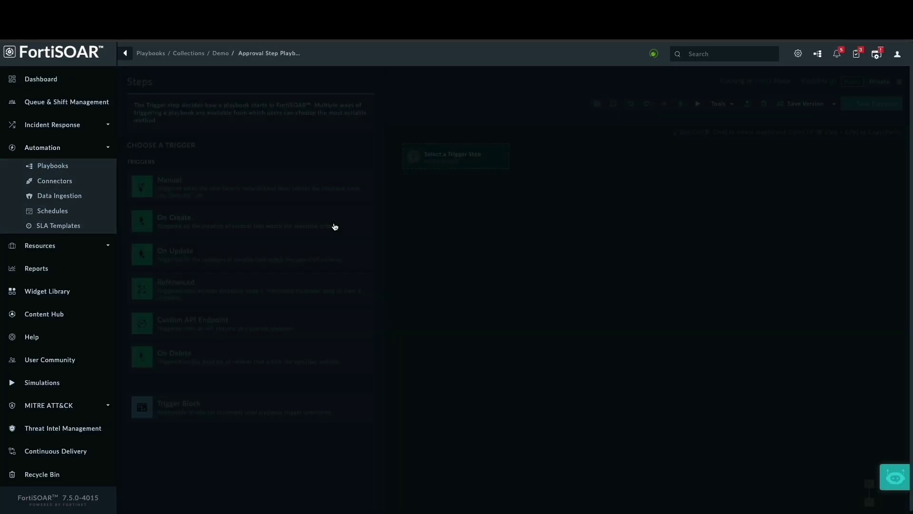
# Set the playbook to start On Update of records in the Indicators module
pyautogui.moveTo(449, 163)
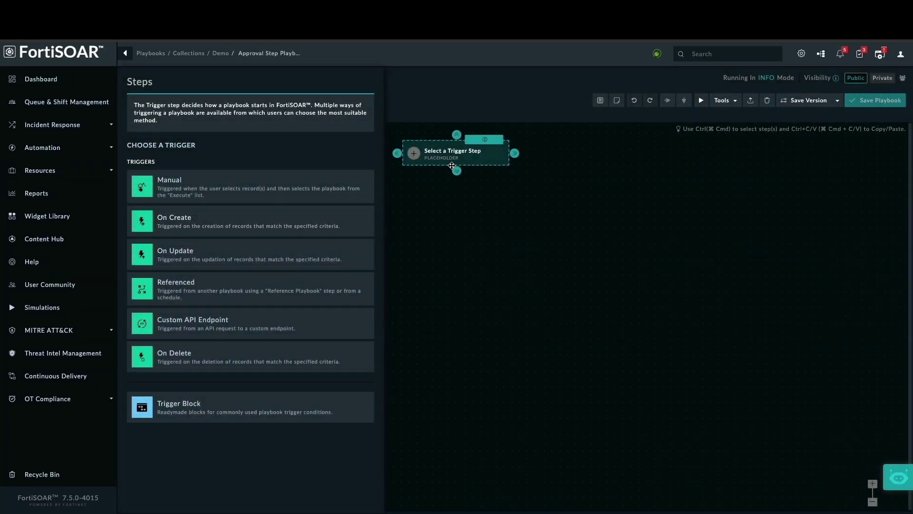
pyautogui.click(229, 259)
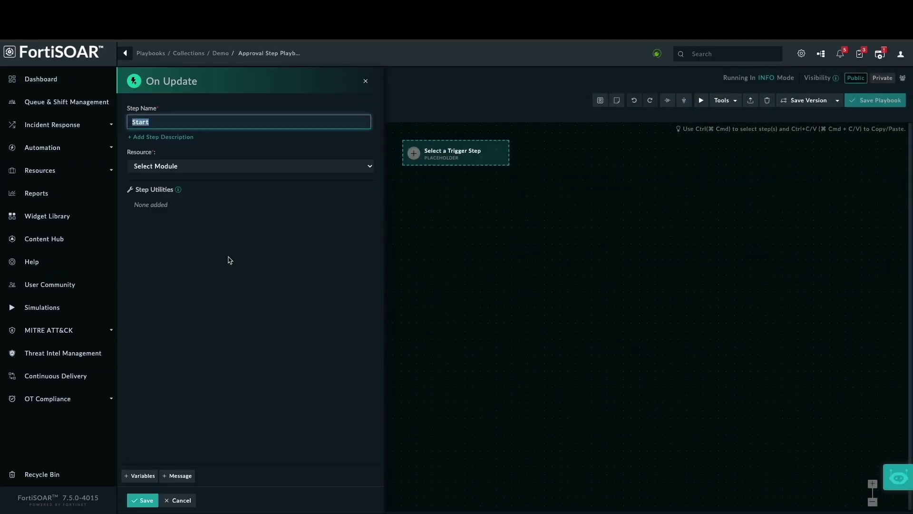
pyautogui.click(246, 169)
pyautogui.write('ind')
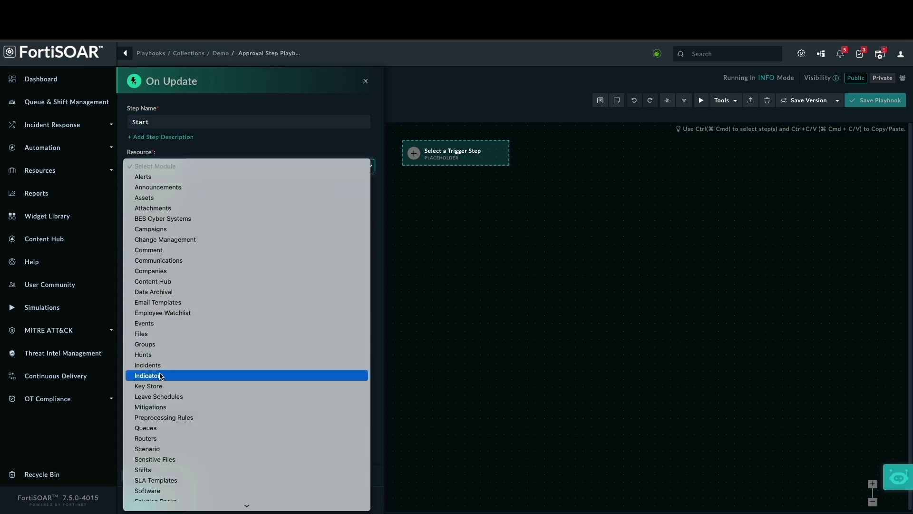
pyautogui.press('Return')
# Add trigger conditions Reputation Equals Malicious and Type Equals IP Address
pyautogui.click(169, 218)
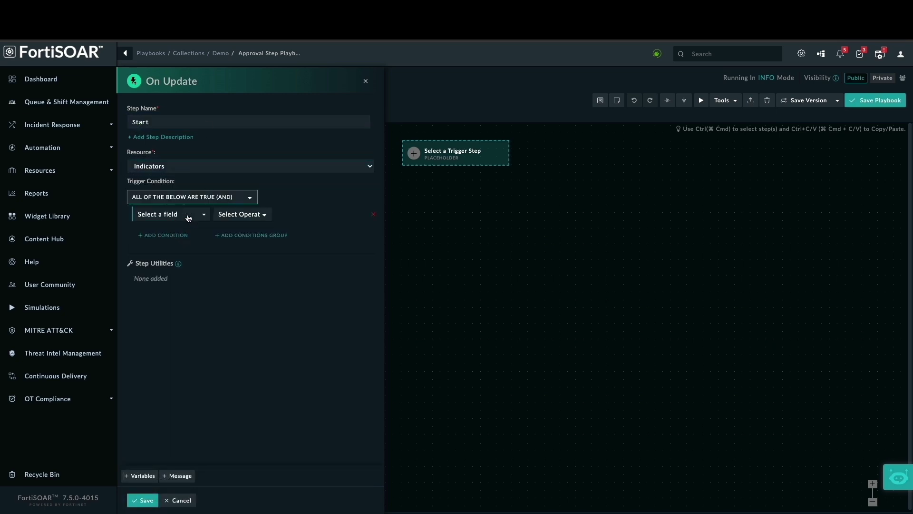
pyautogui.click(185, 215)
pyautogui.write('repu')
pyautogui.click(176, 257)
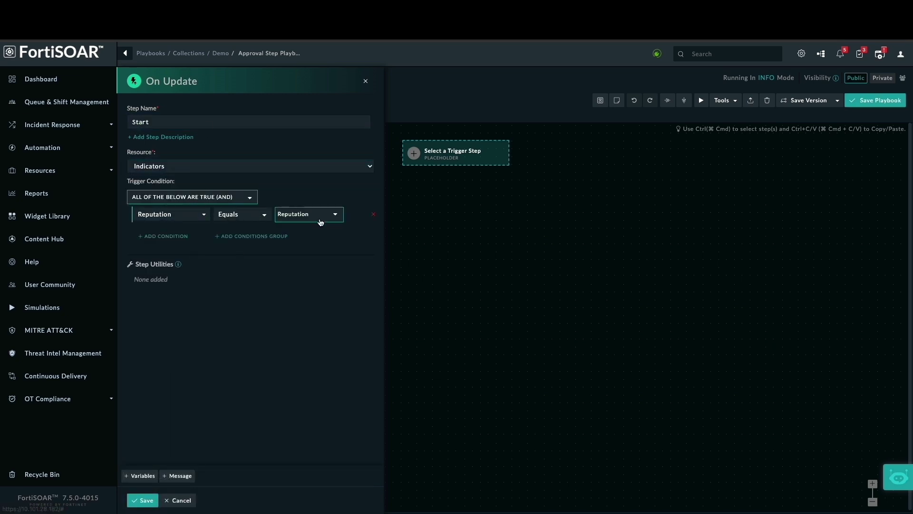
pyautogui.click(326, 214)
pyautogui.click(315, 264)
pyautogui.click(169, 236)
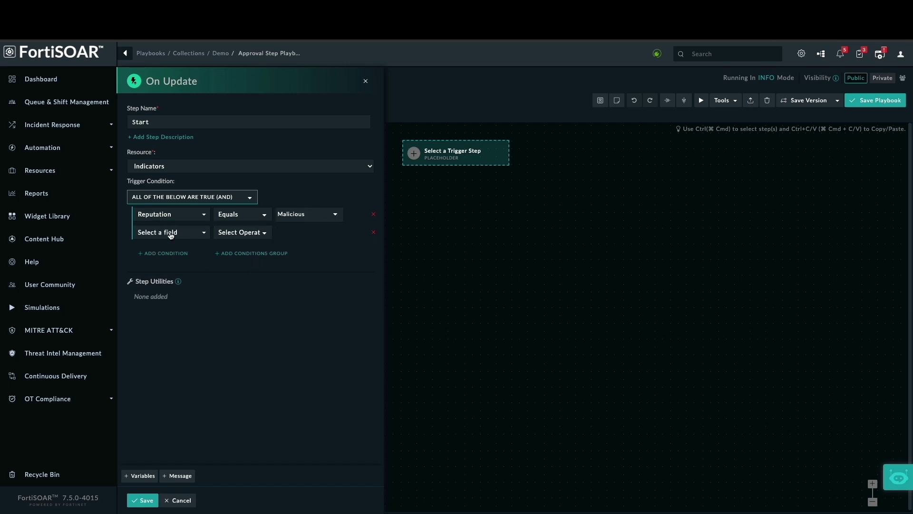
pyautogui.click(188, 233)
pyautogui.write('typ')
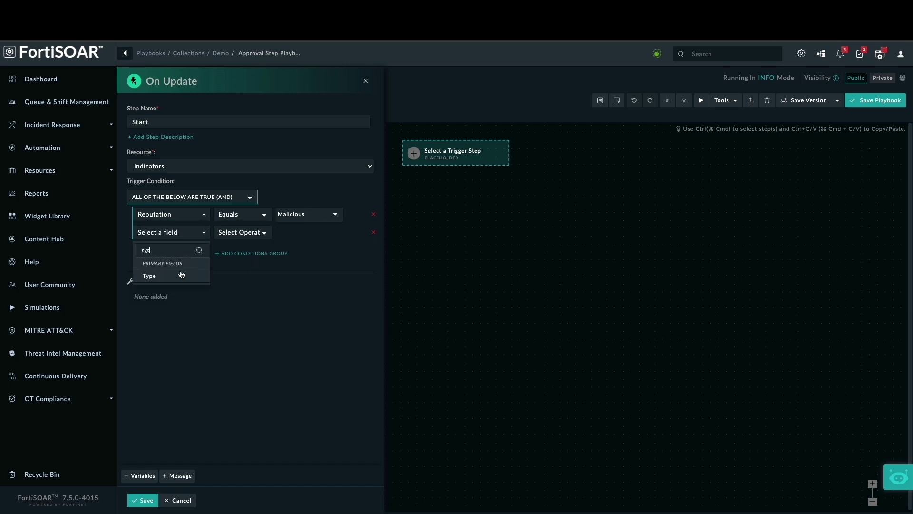
pyautogui.click(175, 275)
pyautogui.click(308, 232)
pyautogui.scroll(-1, 293, 354)
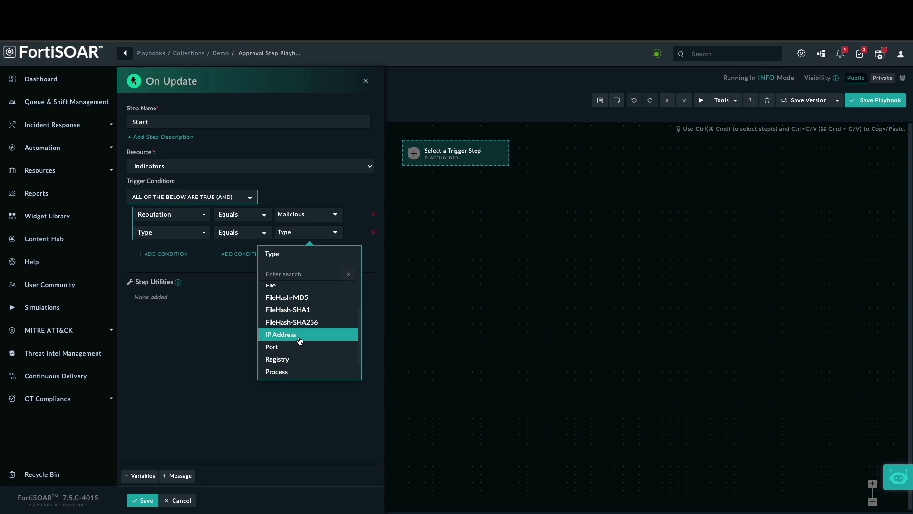
pyautogui.click(297, 337)
# Add a third condition, Reputation Is Changed, and save the Start trigger
pyautogui.click(175, 256)
pyautogui.click(180, 257)
pyautogui.write('repu')
pyautogui.click(171, 293)
pyautogui.click(263, 251)
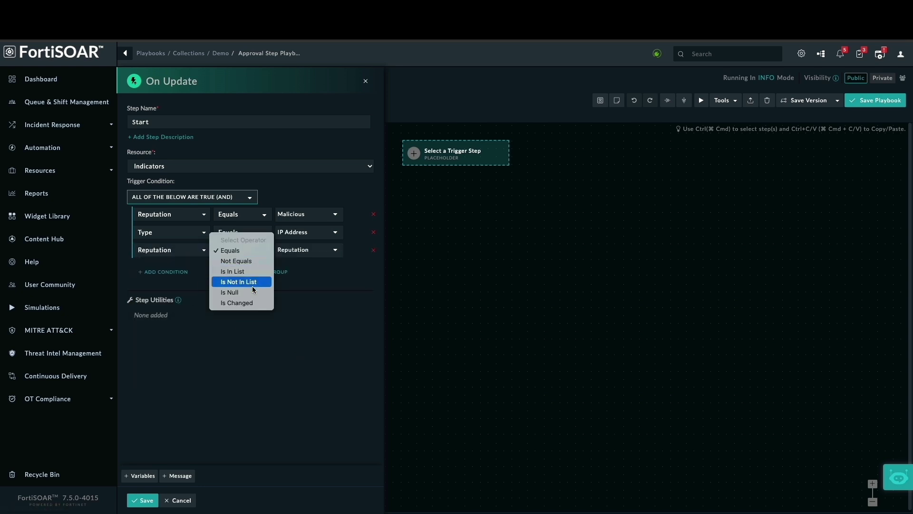
pyautogui.click(248, 303)
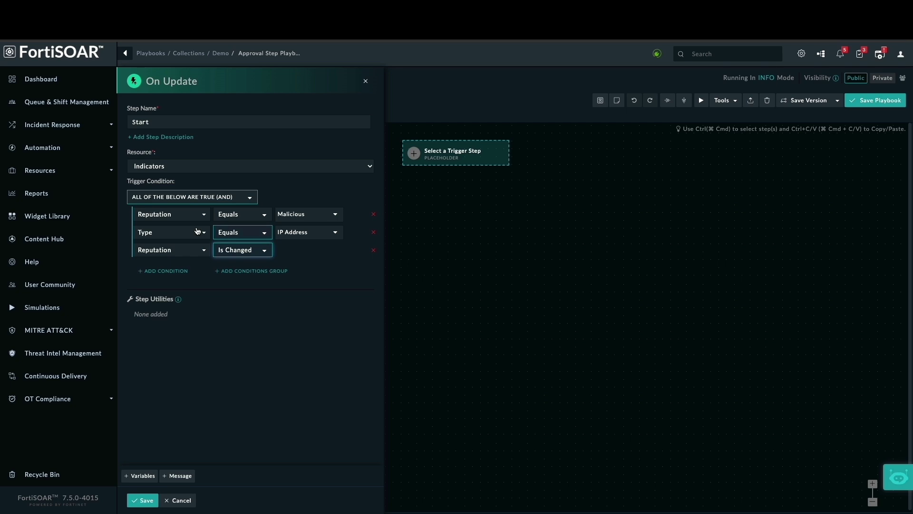
pyautogui.click(143, 500)
# Add a Manual Input step named Reviewer Step after the Start trigger
pyautogui.moveTo(190, 173); pyautogui.dragTo(274, 248)
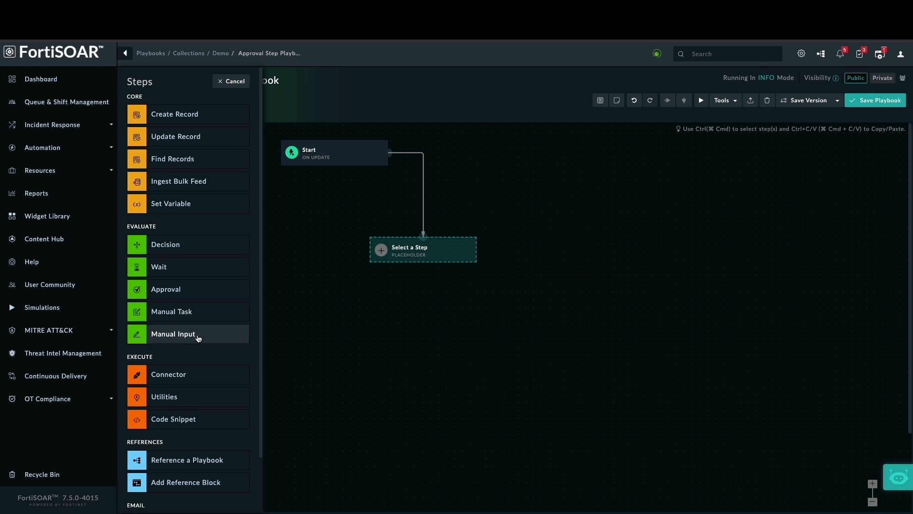
pyautogui.click(198, 335)
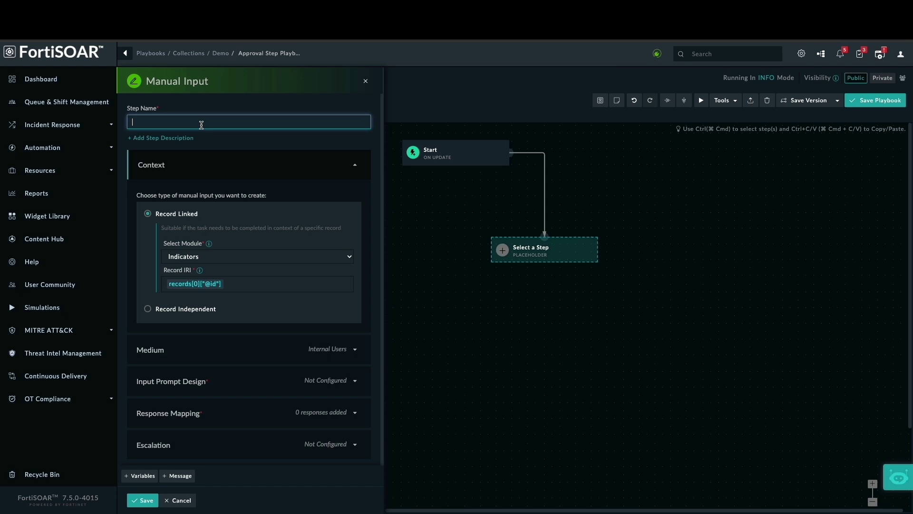
pyautogui.write('Reviewer Step')
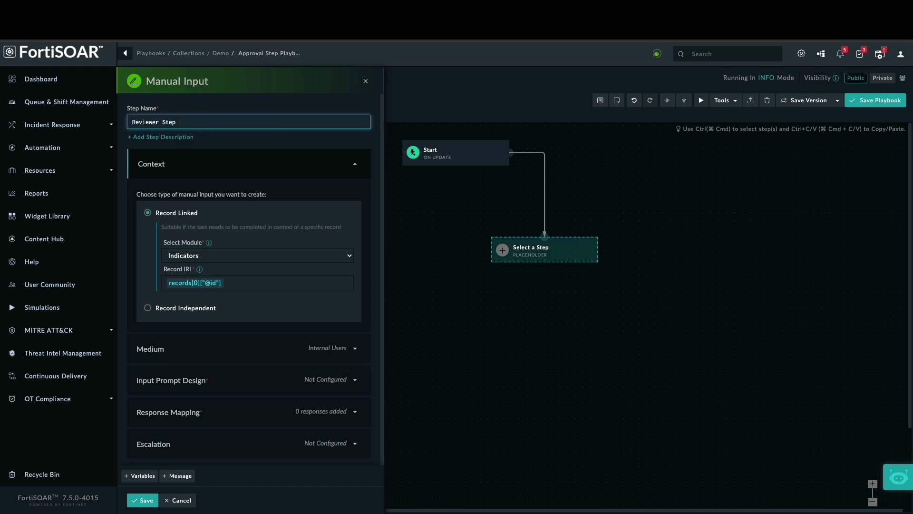
pyautogui.scroll(-2, 226, 284)
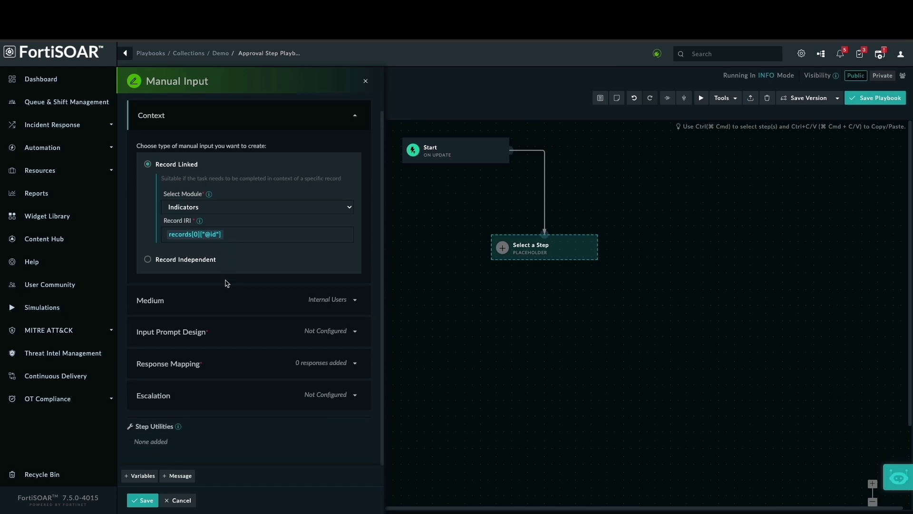
# Title the prompt 'Please review the malicious indicator' followed by the indicator's Value variable
pyautogui.click(355, 336)
pyautogui.click(183, 224)
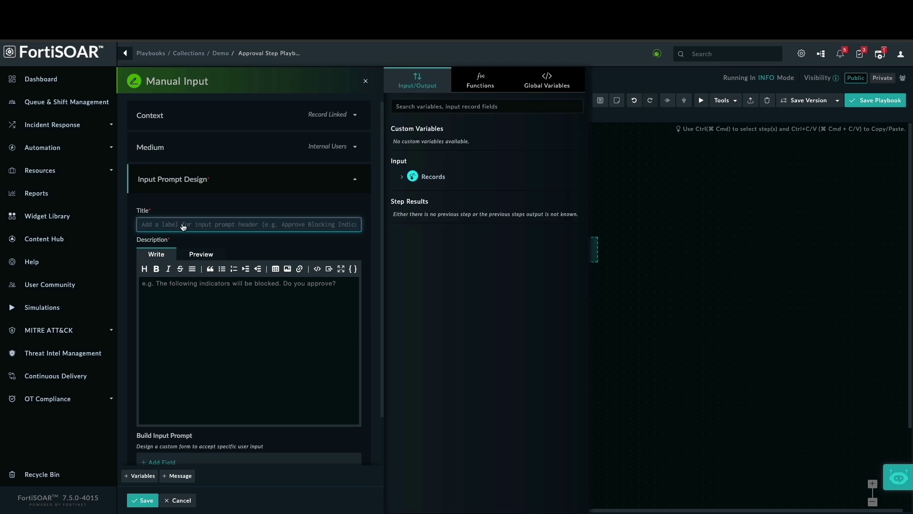
pyautogui.write('P')
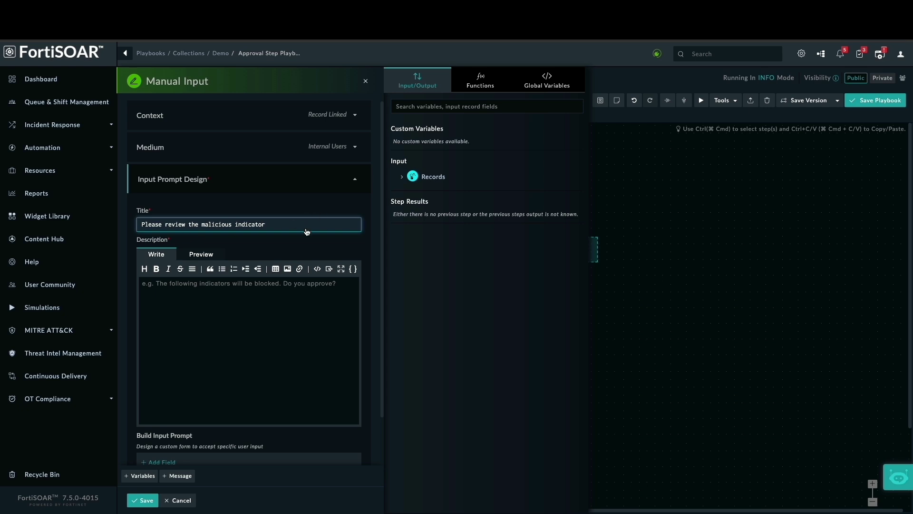
pyautogui.click(402, 176)
pyautogui.click(409, 190)
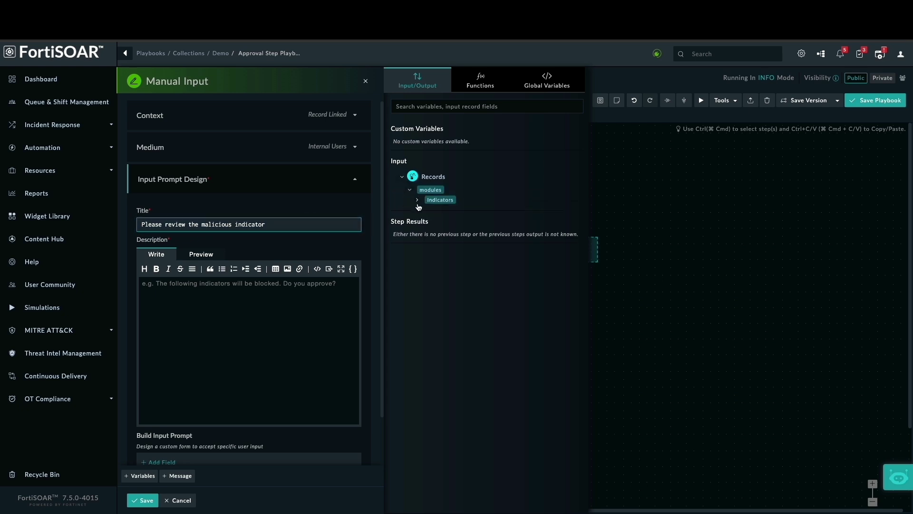
pyautogui.click(417, 200)
pyautogui.click(441, 489)
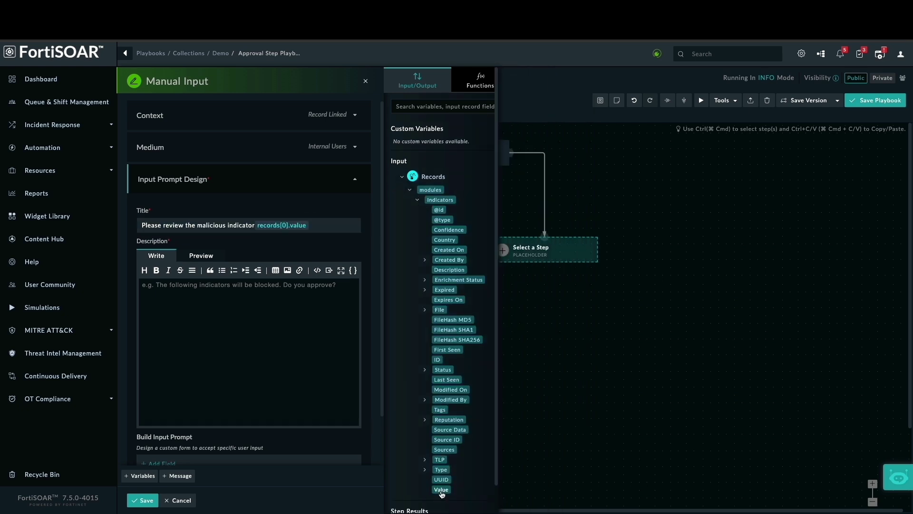
pyautogui.click(265, 225)
# Begin the prompt description with 'Please re…'
pyautogui.click(231, 310)
pyautogui.write('p')
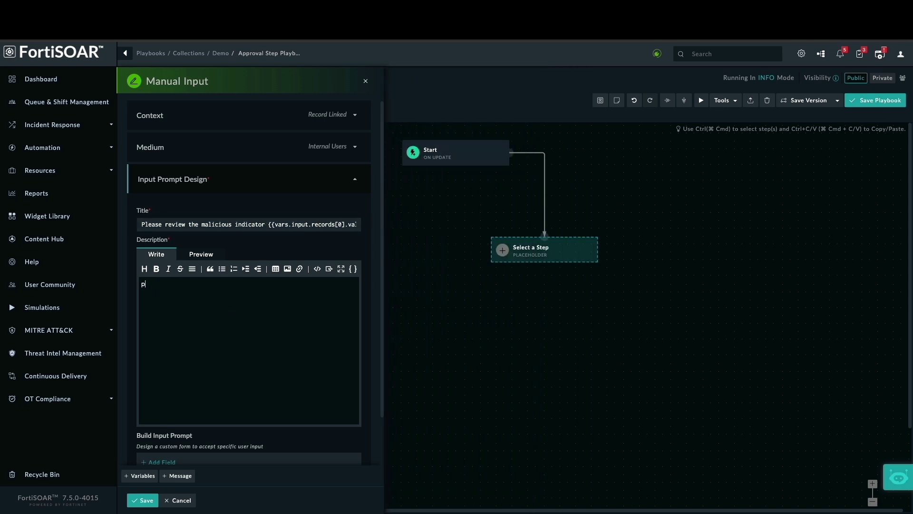
pyautogui.press('BackSpace')
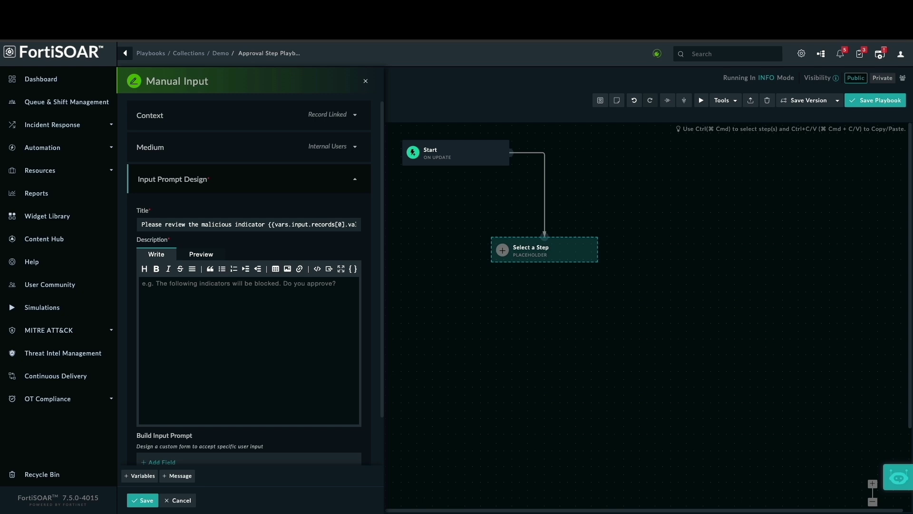
pyautogui.write('Re')
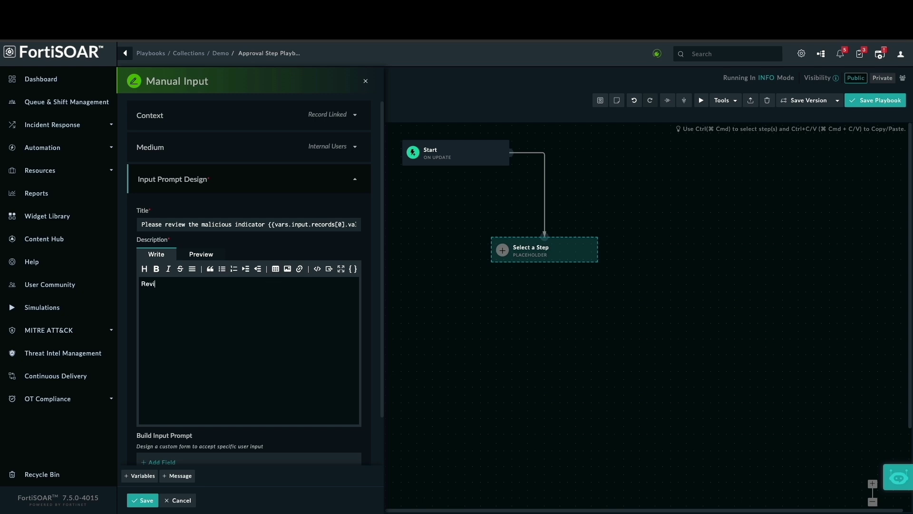
pyautogui.write('vi')
pyautogui.press('BackSpace')
pyautogui.press('BackSpace')
pyautogui.press('BackSpace')
pyautogui.press('BackSpace')
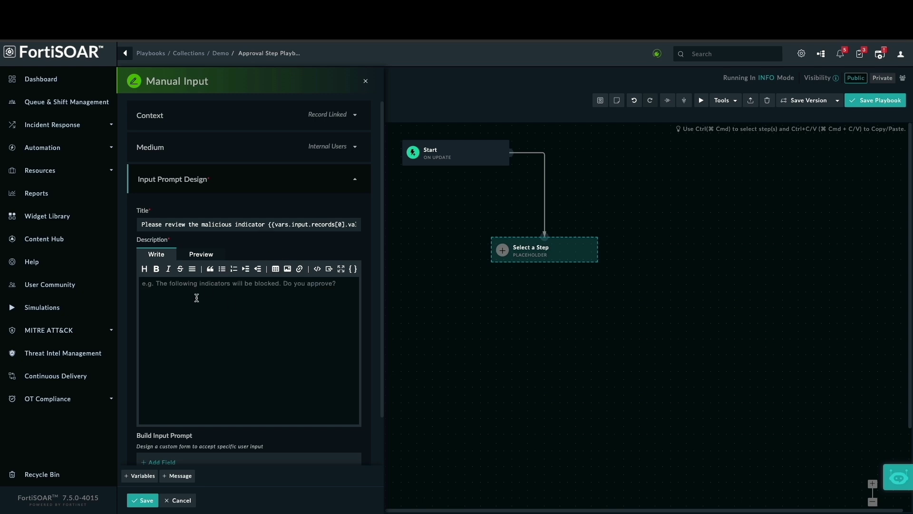
pyautogui.write('Please review the malicious indicator')
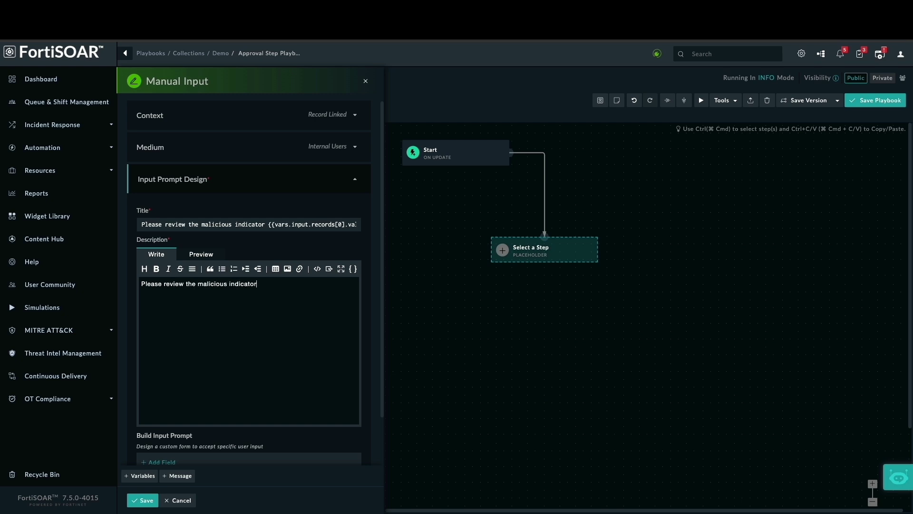
# Insert the indicator's Value variable into the prompt description
pyautogui.click(353, 269)
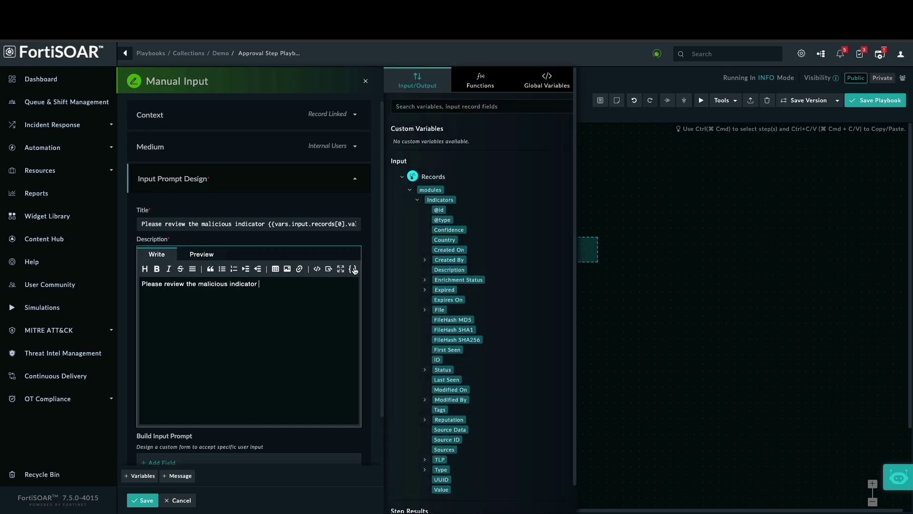
pyautogui.click(441, 490)
pyautogui.scroll(-1, 309, 351)
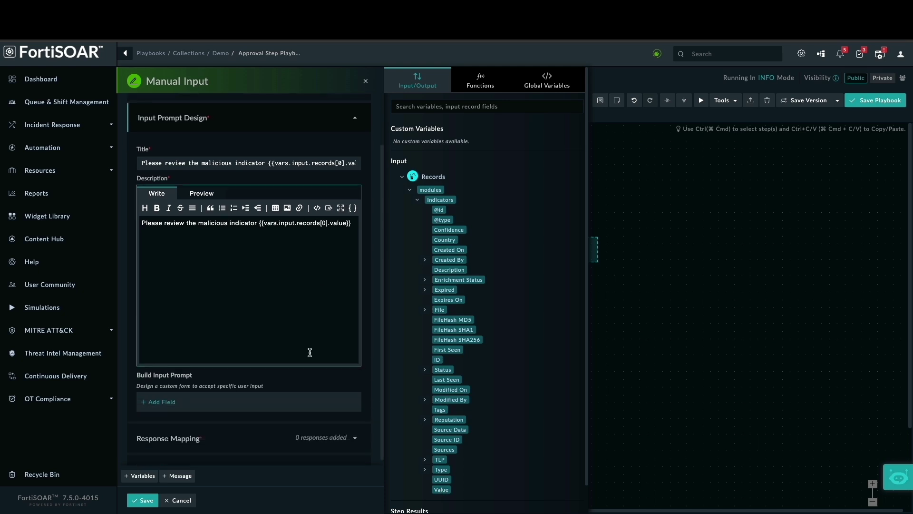
pyautogui.scroll(-1, 309, 352)
pyautogui.scroll(-1, 293, 354)
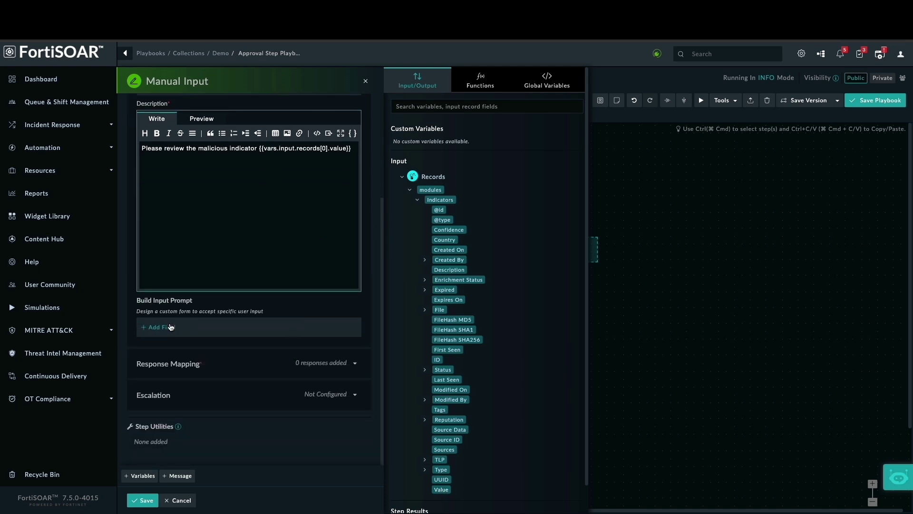
# Add a prompt record field based on the indicator Value, labelled 'Approve or Reject'
pyautogui.click(146, 328)
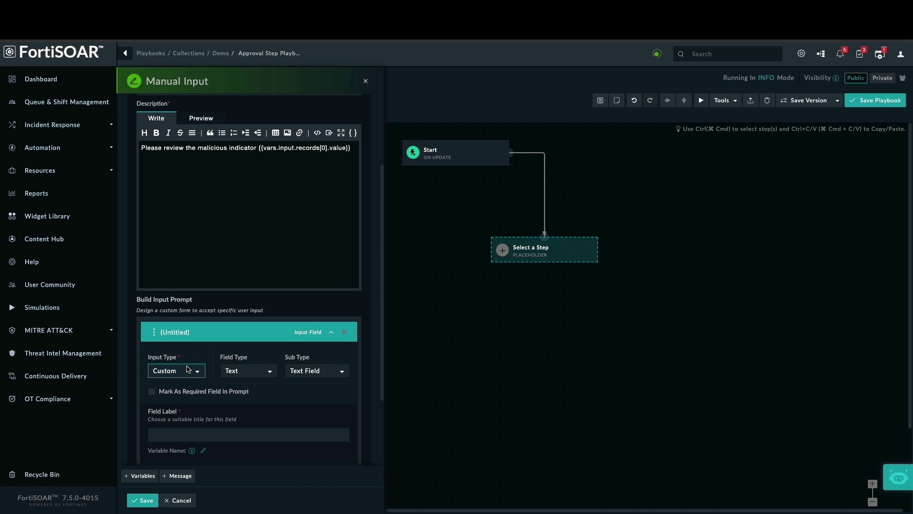
pyautogui.click(197, 377)
pyautogui.click(190, 380)
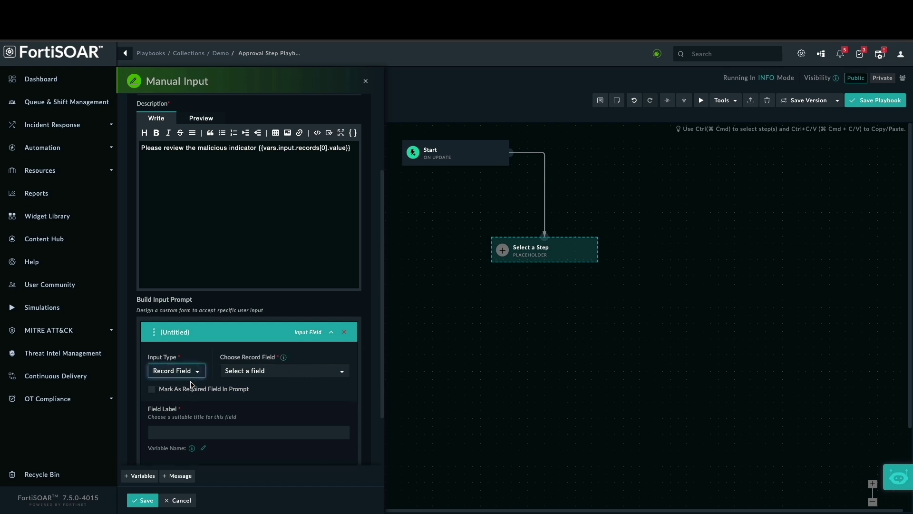
pyautogui.click(271, 371)
pyautogui.scroll(-5, 268, 471)
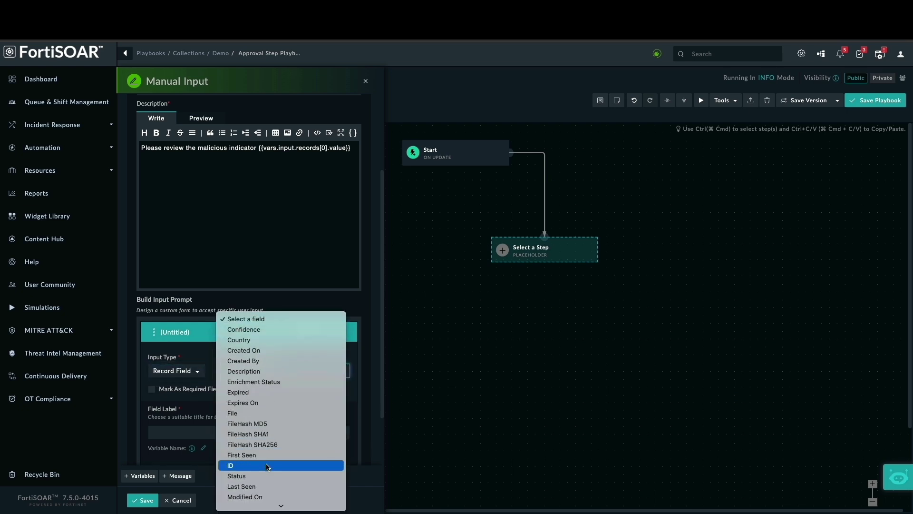
pyautogui.click(250, 503)
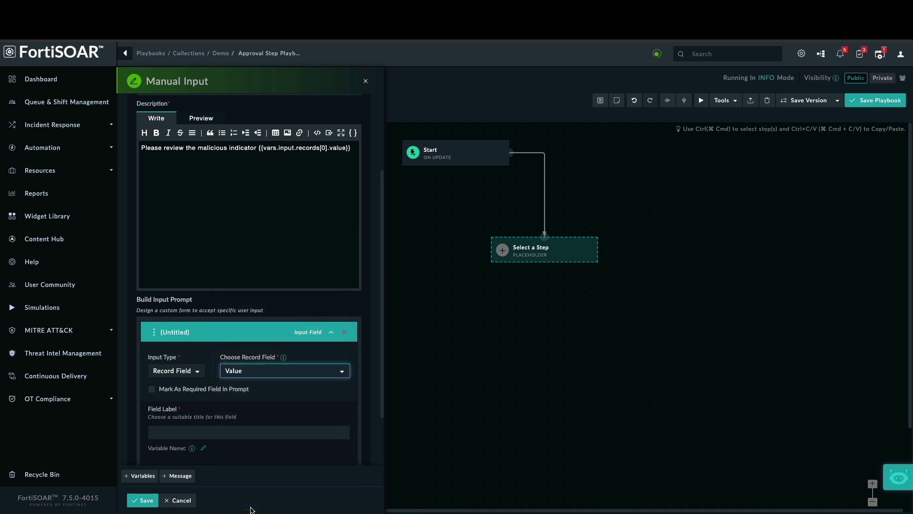
pyautogui.click(209, 436)
pyautogui.click(227, 454)
# Add Approve and Reject responses, save Reviewer Step, and link a new step after it
pyautogui.scroll(-3, 235, 413)
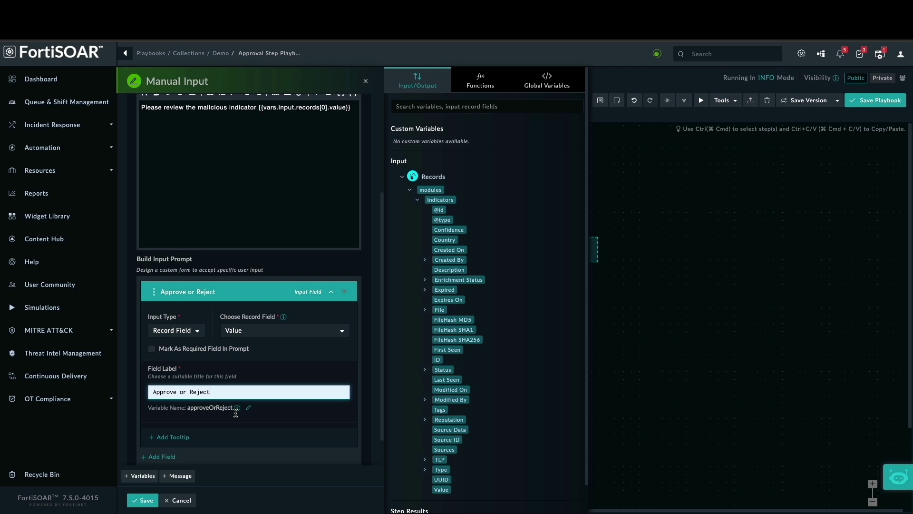
pyautogui.scroll(-2, 235, 411)
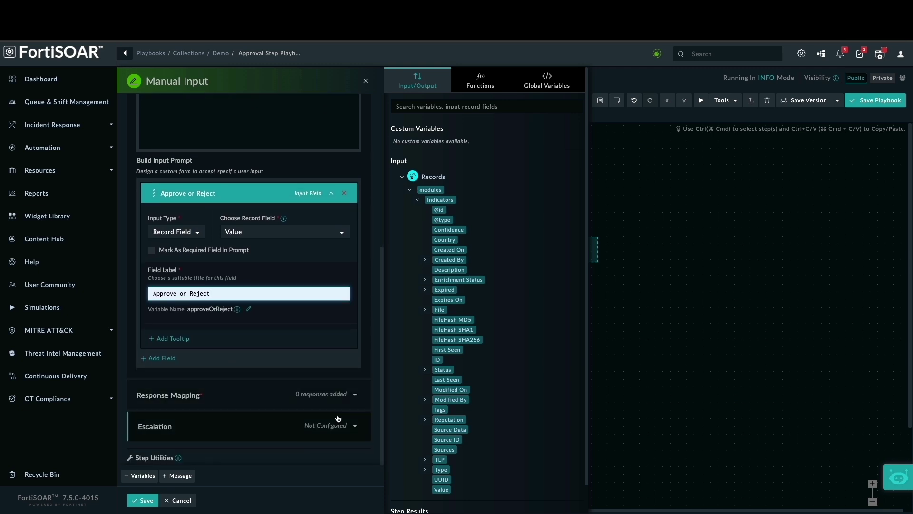
pyautogui.click(235, 397)
pyautogui.click(161, 319)
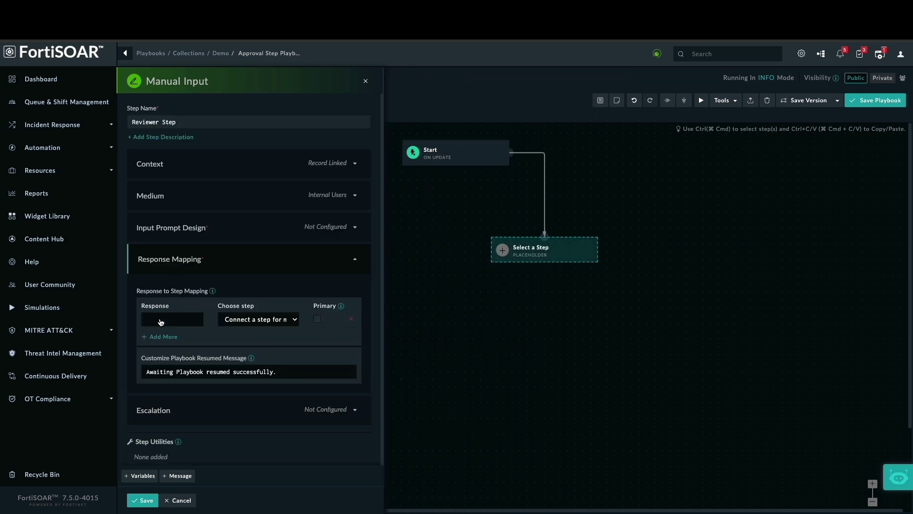
pyautogui.click(177, 320)
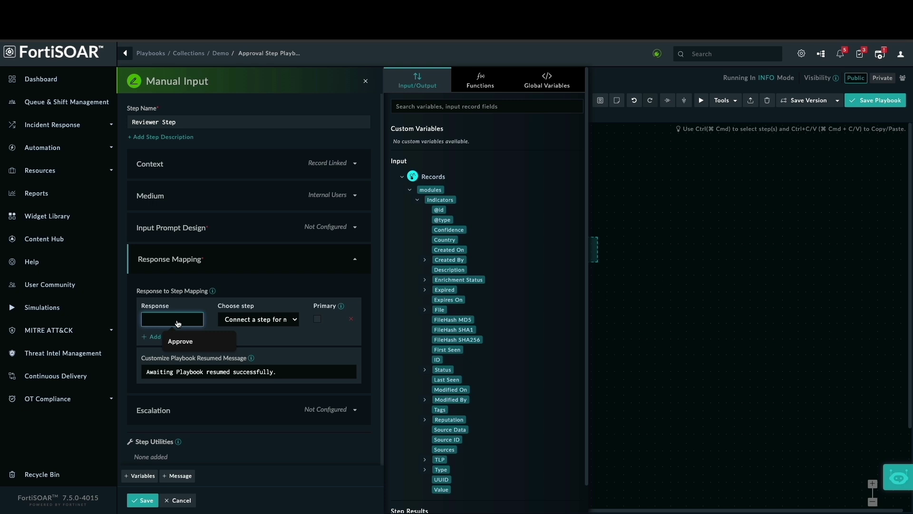
pyautogui.write('Approve')
pyautogui.click(157, 337)
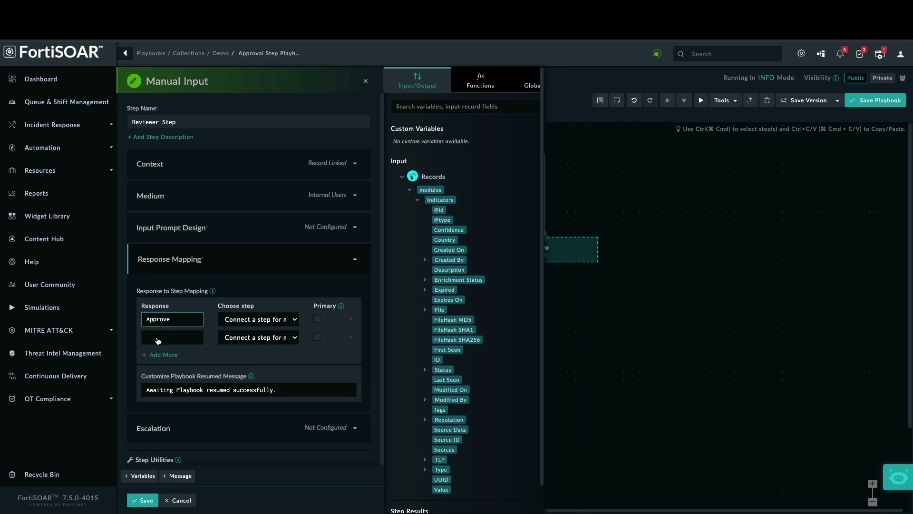
pyautogui.click(158, 338)
pyautogui.write('Reject')
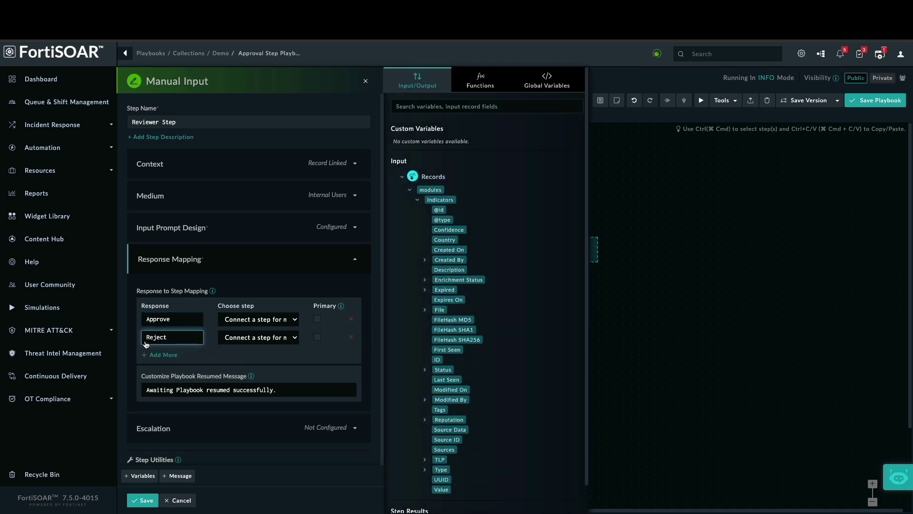
pyautogui.click(142, 500)
pyautogui.moveTo(279, 263); pyautogui.dragTo(306, 322)
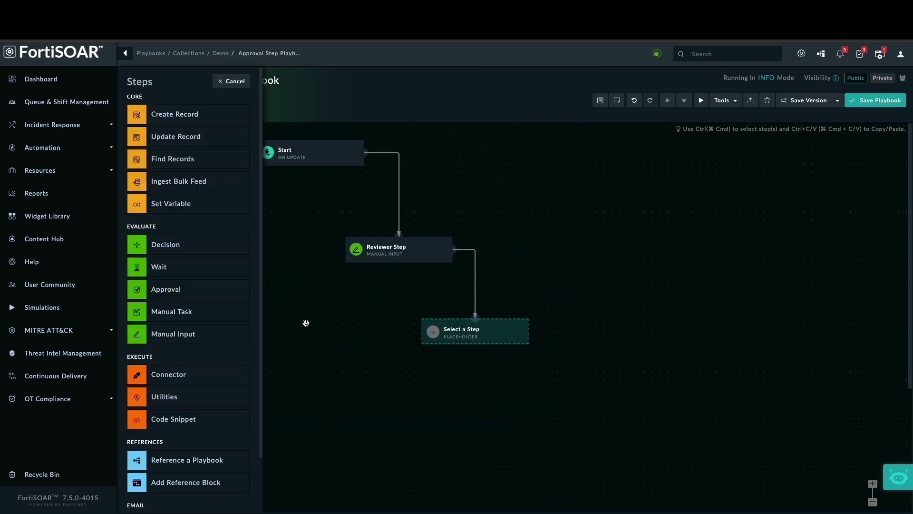
# Make the step a Manual Task 'Assign task' named 'Block the Malicious IP' plus approveOrReject
pyautogui.click(190, 314)
pyautogui.write('Assi')
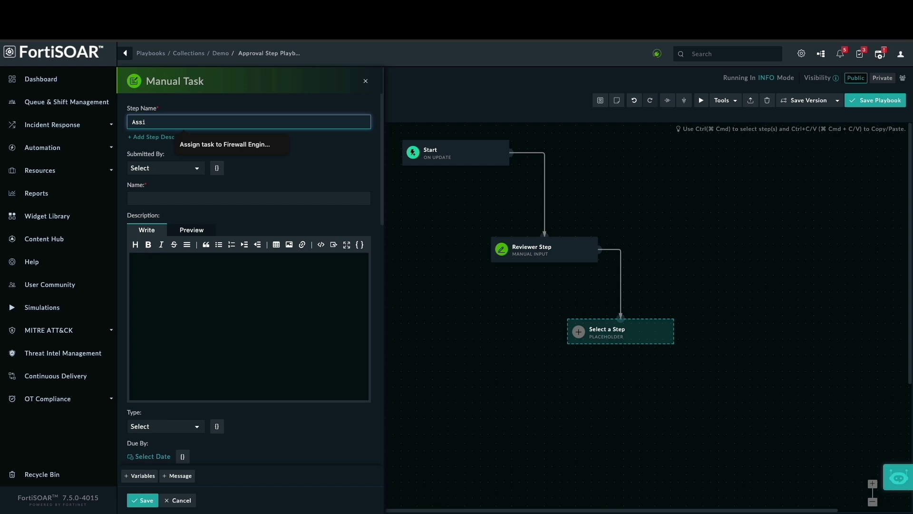
pyautogui.write('gn task')
pyautogui.click(173, 199)
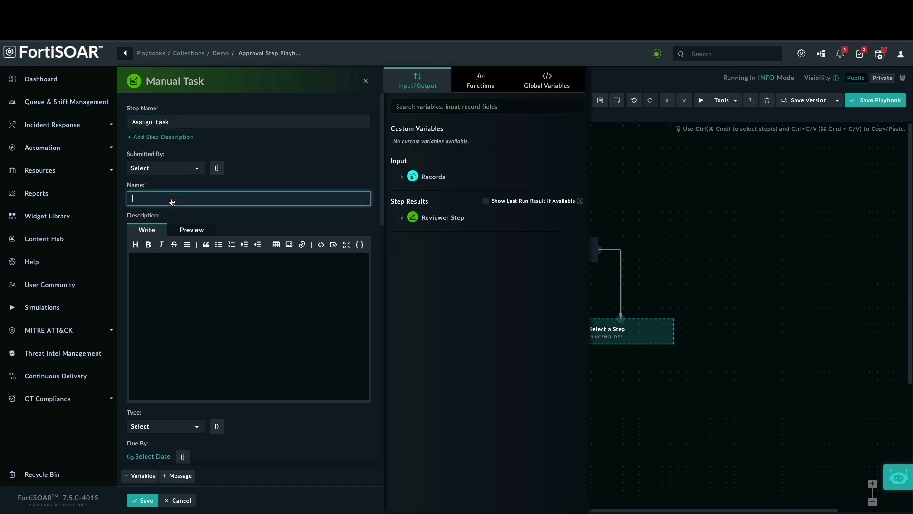
pyautogui.write('Block the Malicious IP')
pyautogui.click(402, 217)
pyautogui.click(450, 263)
# Set the task description to 'Block the IP in FortiGate' followed by approveOrReject
pyautogui.click(207, 265)
pyautogui.write('Block the IP in FortiGate firewal')
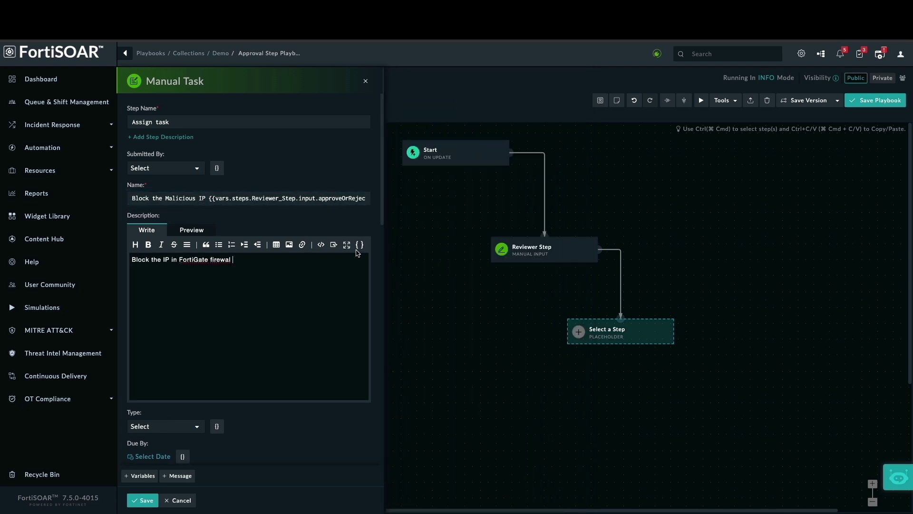
pyautogui.click(359, 245)
pyautogui.click(402, 217)
pyautogui.click(409, 249)
pyautogui.click(448, 260)
pyautogui.scroll(-1, 249, 291)
pyautogui.scroll(-3, 200, 366)
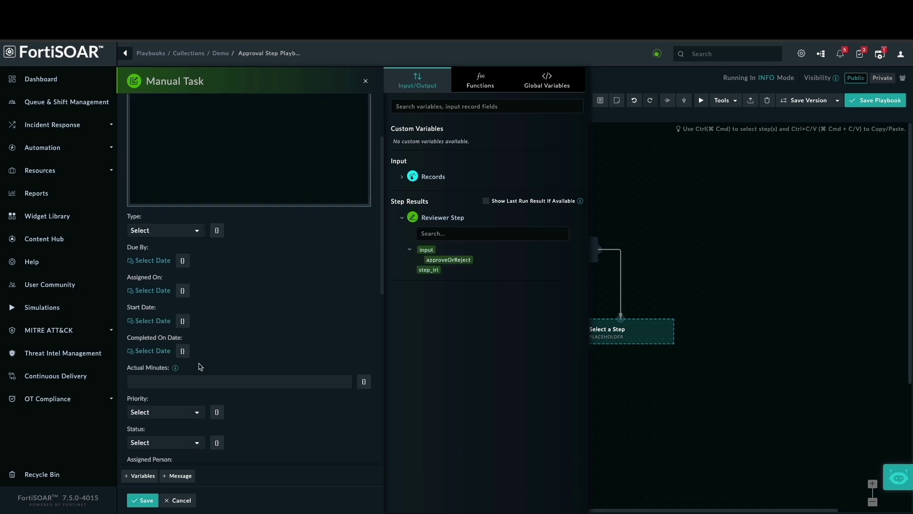
# Set priority Urgent, assignee Tier1 Analyst, type To Do, and save the task step
pyautogui.click(198, 369)
pyautogui.click(161, 428)
pyautogui.scroll(-1, 197, 381)
pyautogui.click(164, 387)
pyautogui.click(157, 436)
pyautogui.scroll(-1, 230, 398)
pyautogui.scroll(1, 230, 398)
pyautogui.click(163, 176)
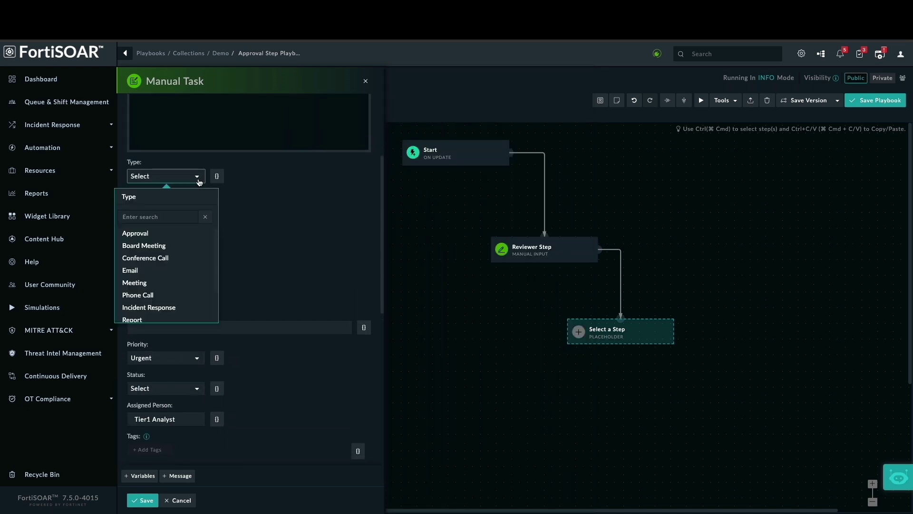
pyautogui.click(155, 294)
pyautogui.click(142, 499)
# Map Reviewer Step's Approve response to the Assign task step and save
pyautogui.moveTo(315, 248)
pyautogui.click(315, 240)
pyautogui.scroll(-1, 256, 351)
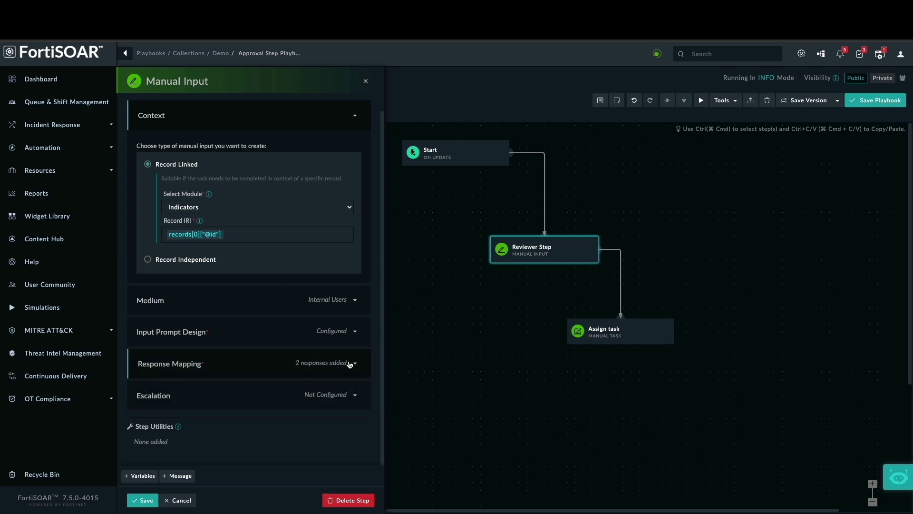
pyautogui.click(349, 364)
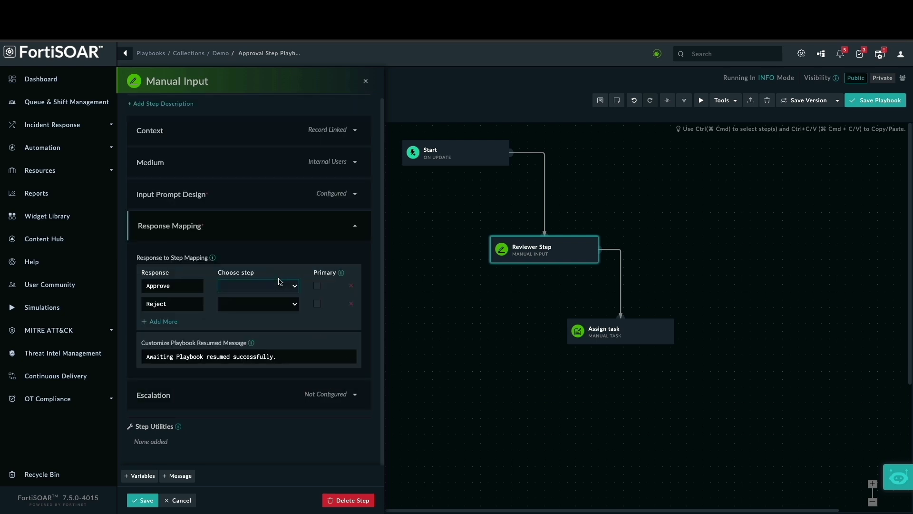
pyautogui.click(288, 290)
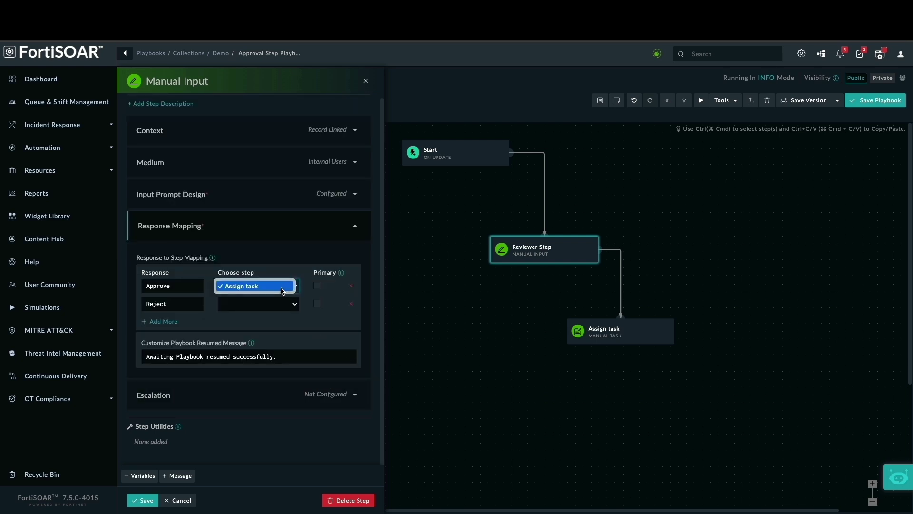
pyautogui.click(283, 290)
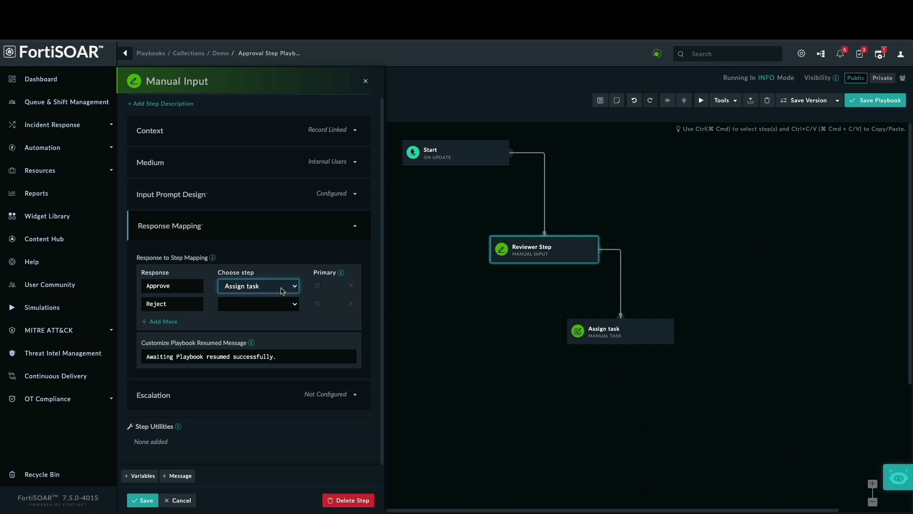
pyautogui.click(143, 500)
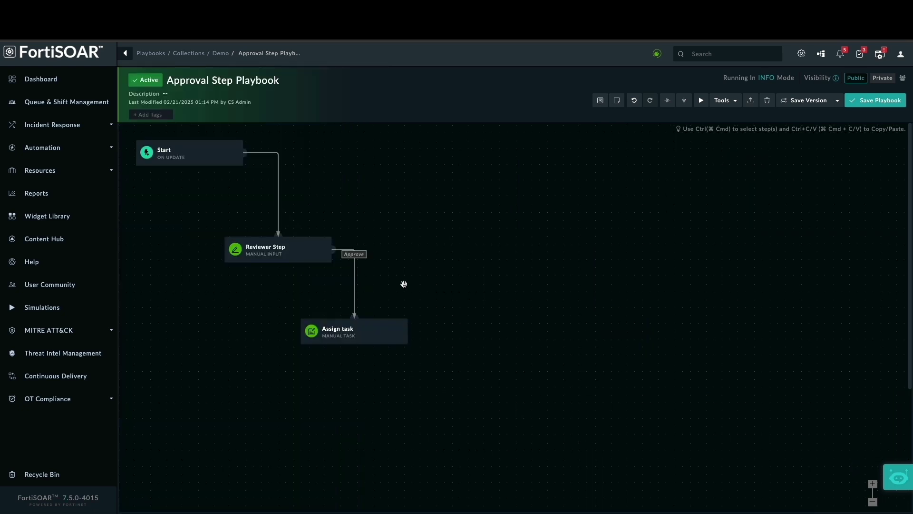
# Save the playbook with the DEBUG execution log level
pyautogui.click(882, 103)
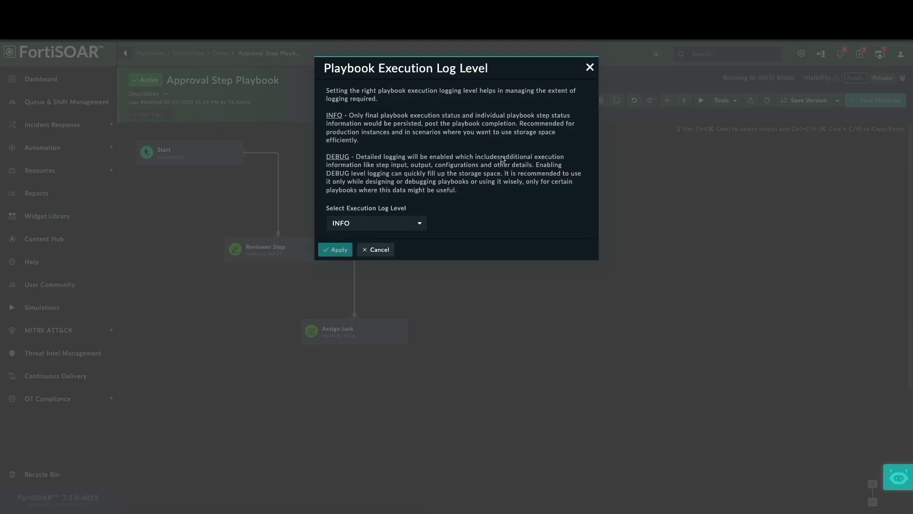
pyautogui.click(396, 224)
pyautogui.click(389, 213)
pyautogui.click(335, 250)
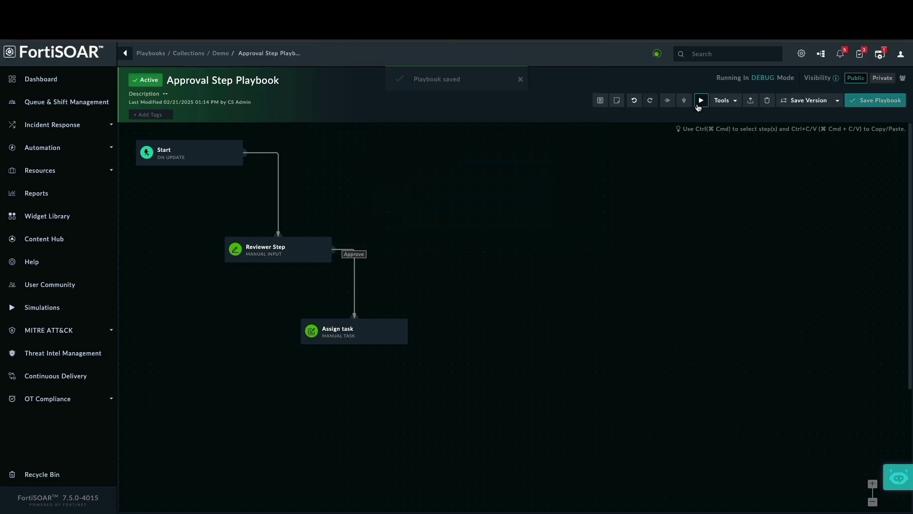
# Add and save an IP Address indicator with value 89.234.157.254
pyautogui.click(684, 100)
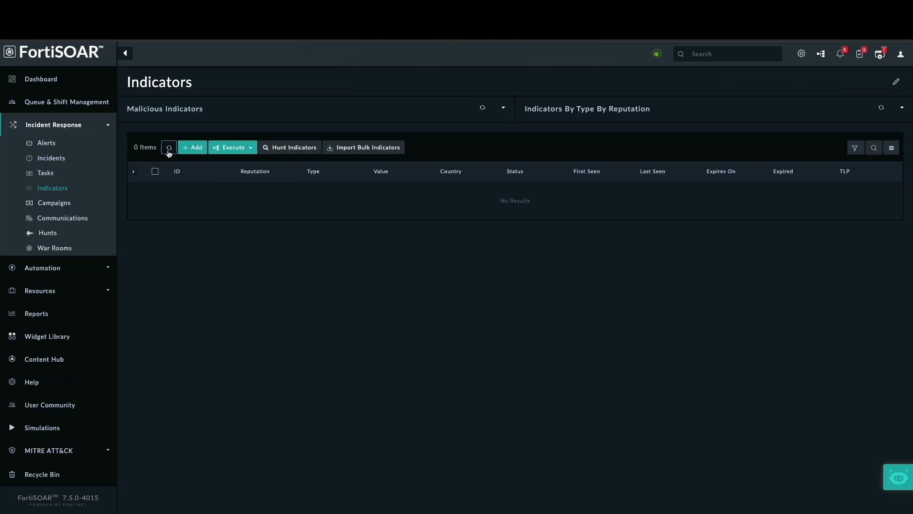
pyautogui.click(187, 147)
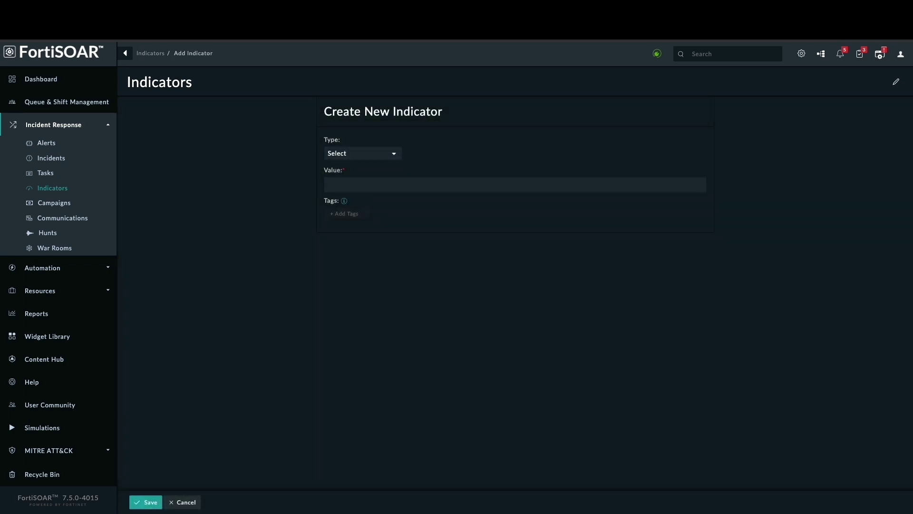
pyautogui.click(391, 154)
pyautogui.click(339, 298)
pyautogui.click(357, 185)
pyautogui.write('89.234.157.254')
pyautogui.click(146, 502)
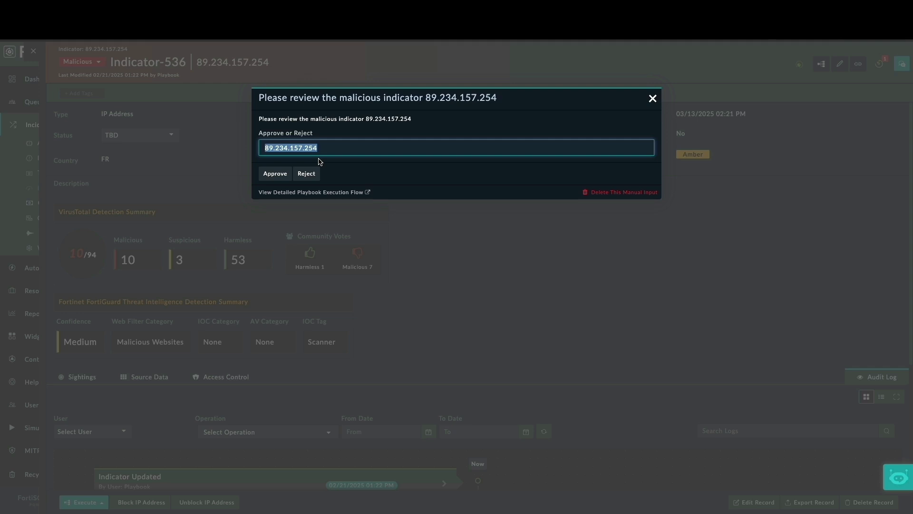
# Dismiss the review prompt and view the Approval Step Playbook run's pending Reviewer Step input
pyautogui.click(652, 98)
pyautogui.click(823, 65)
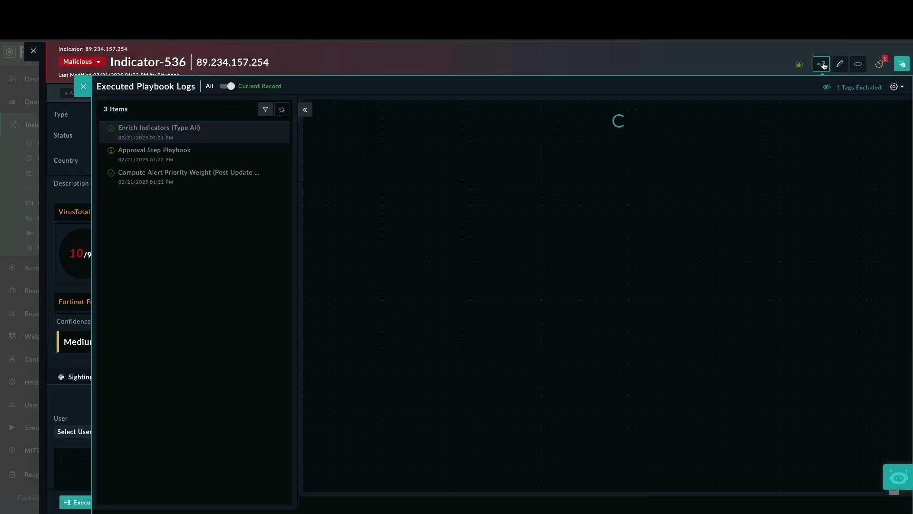
pyautogui.click(176, 160)
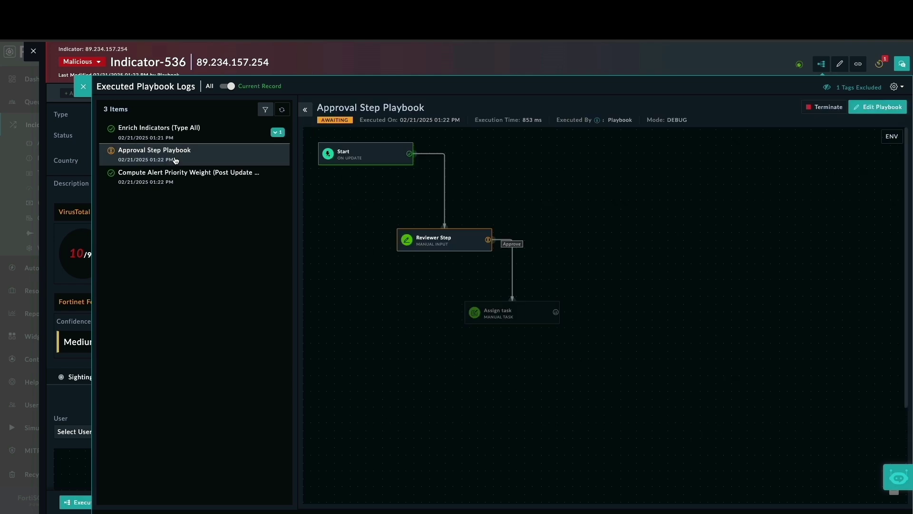
pyautogui.click(429, 241)
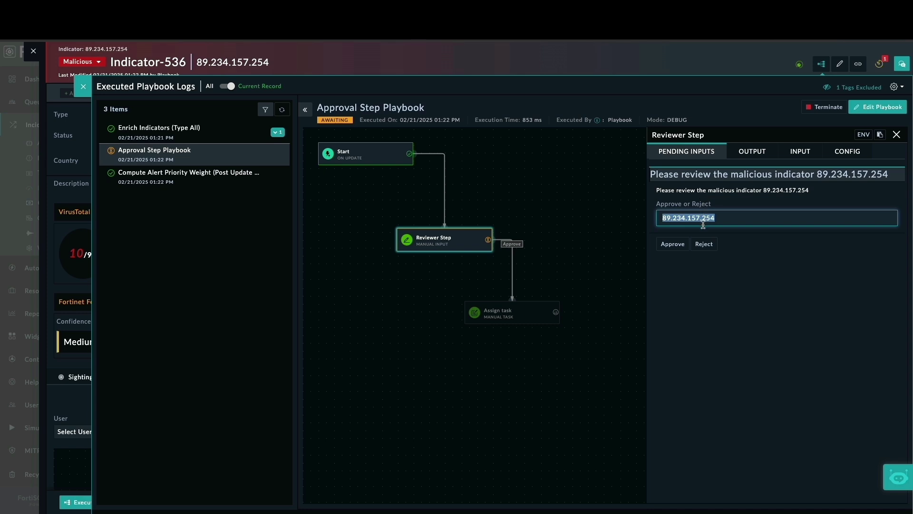
# Close the logs and indicator, then Approve the indicator review from the pending manual inputs
pyautogui.click(83, 89)
pyautogui.click(33, 51)
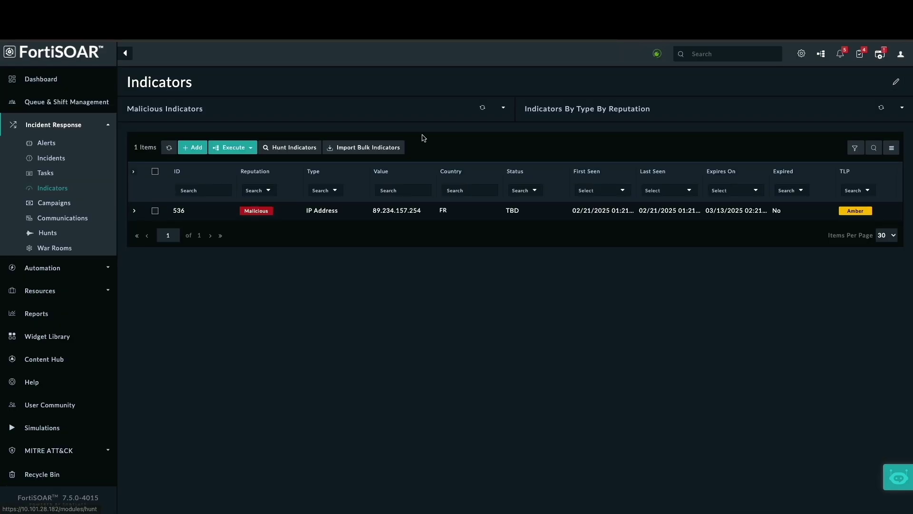
pyautogui.click(863, 55)
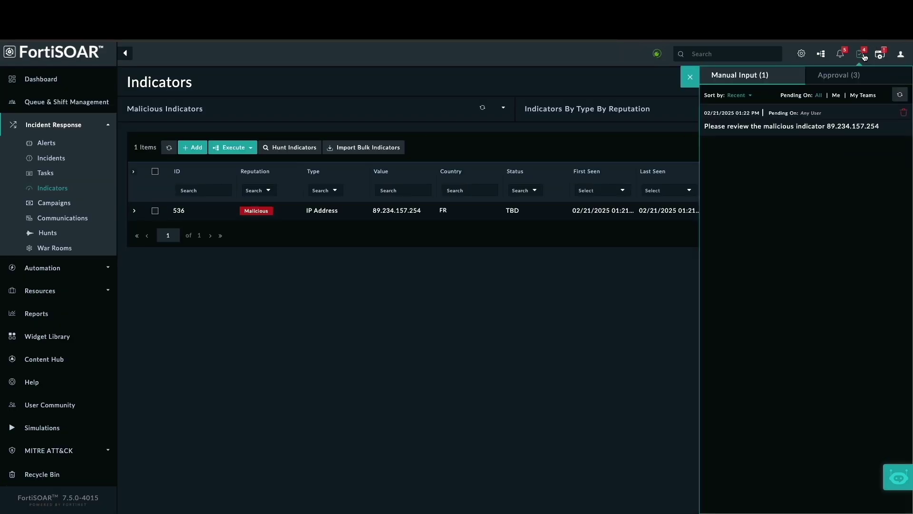
pyautogui.click(812, 131)
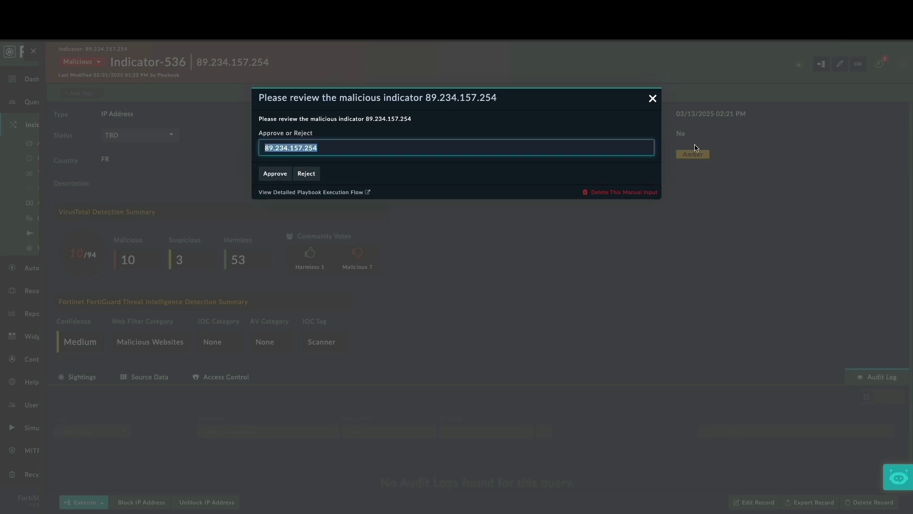
pyautogui.click(274, 174)
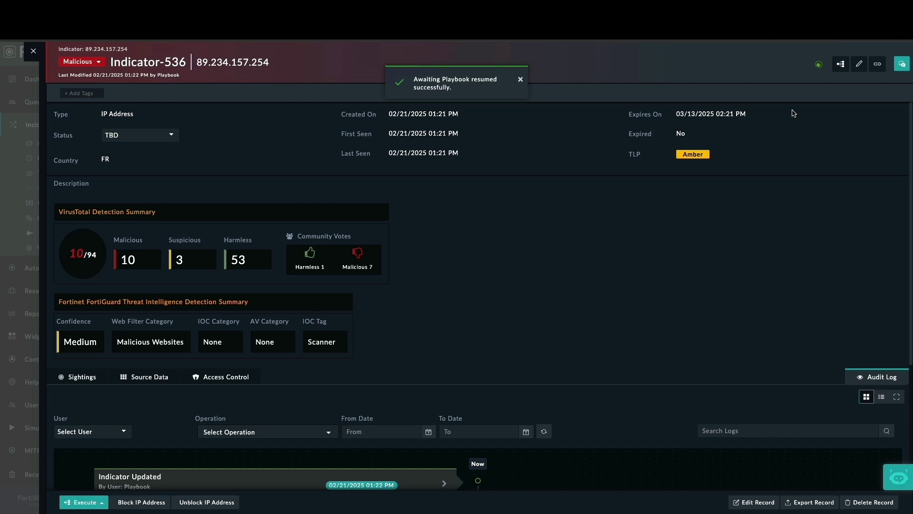
# Check the playbook logs, then open Task-28 'Block the Malicious IP 89.234.157.254' from Tasks
pyautogui.click(841, 69)
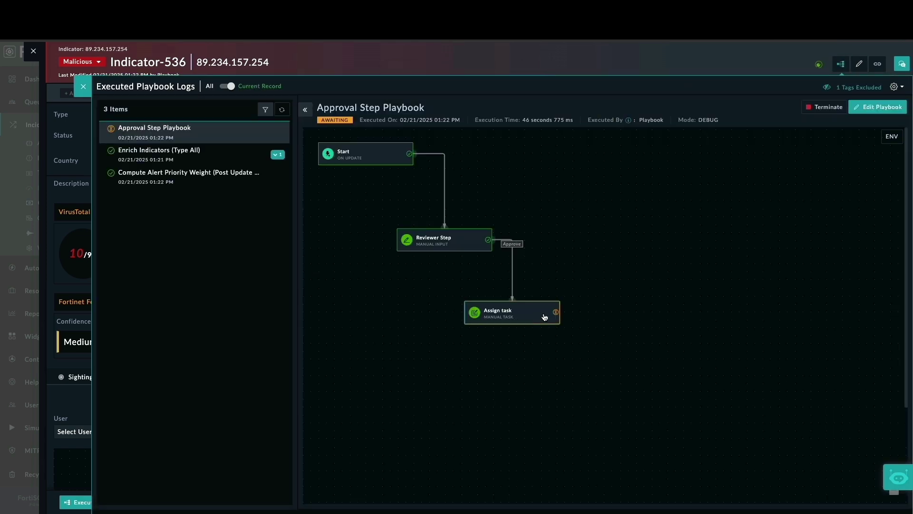
pyautogui.click(83, 86)
pyautogui.click(34, 51)
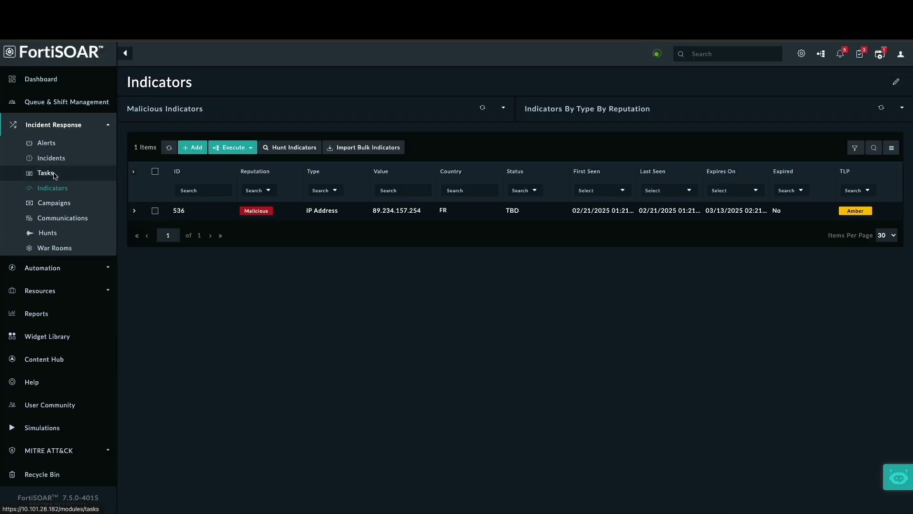
pyautogui.click(54, 175)
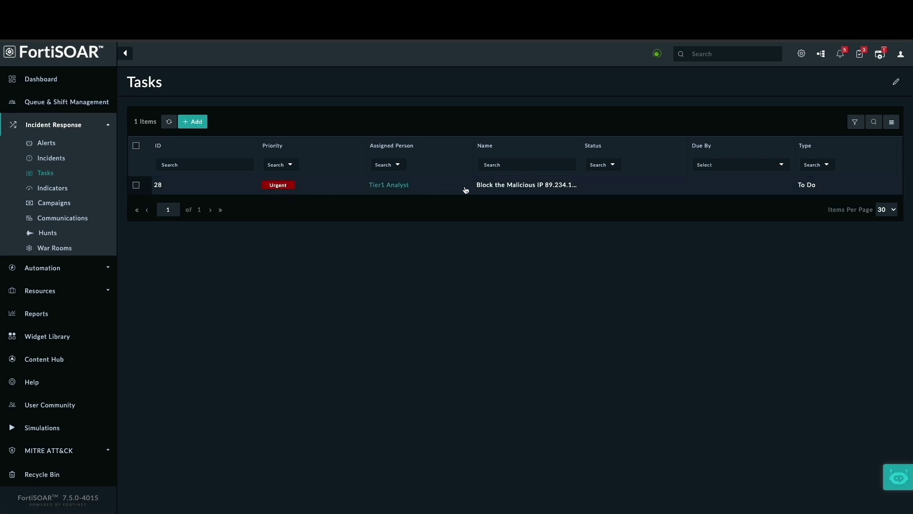
pyautogui.click(522, 187)
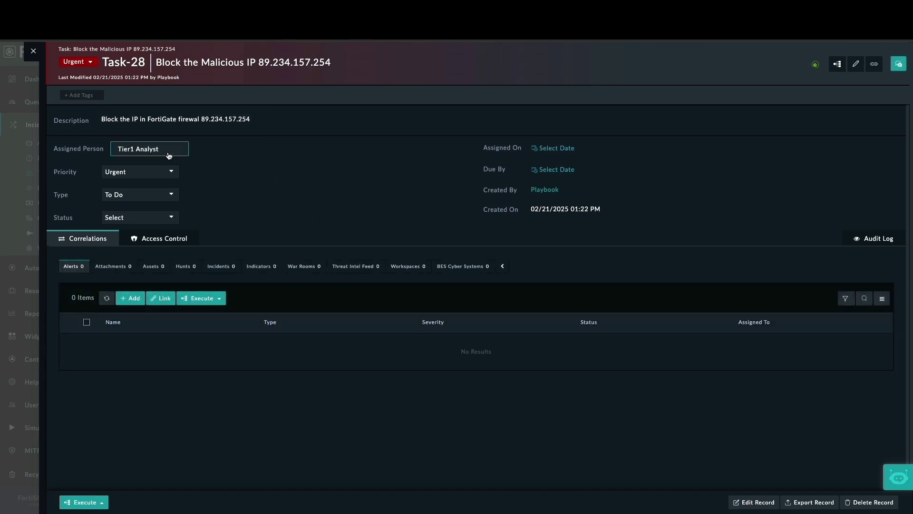
# Set Task-28's status to Completed and return to the Tasks list
pyautogui.click(173, 195)
pyautogui.click(173, 195)
pyautogui.click(173, 194)
pyautogui.scroll(-2, 172, 271)
pyautogui.click(259, 213)
pyautogui.click(170, 218)
pyautogui.click(150, 280)
pyautogui.click(34, 51)
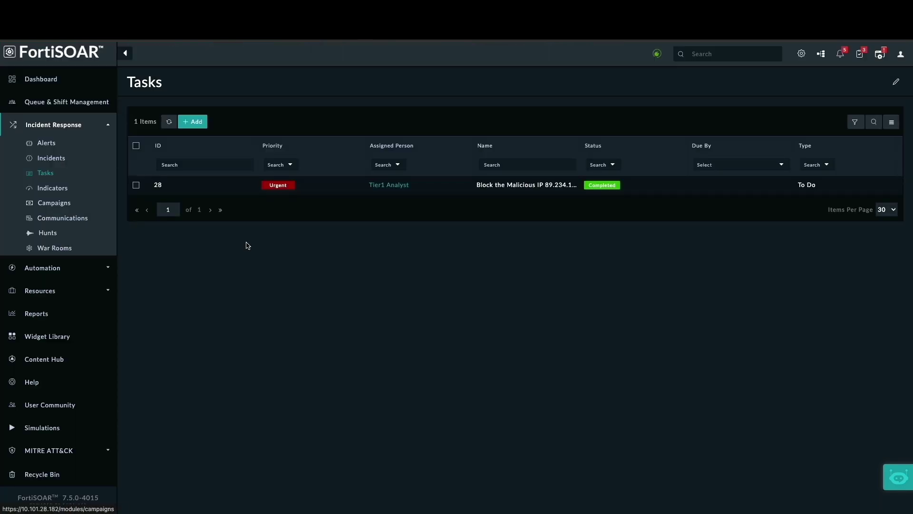
# Open the executed playbook logs and inspect the Reject step's settings without changing them
pyautogui.click(823, 56)
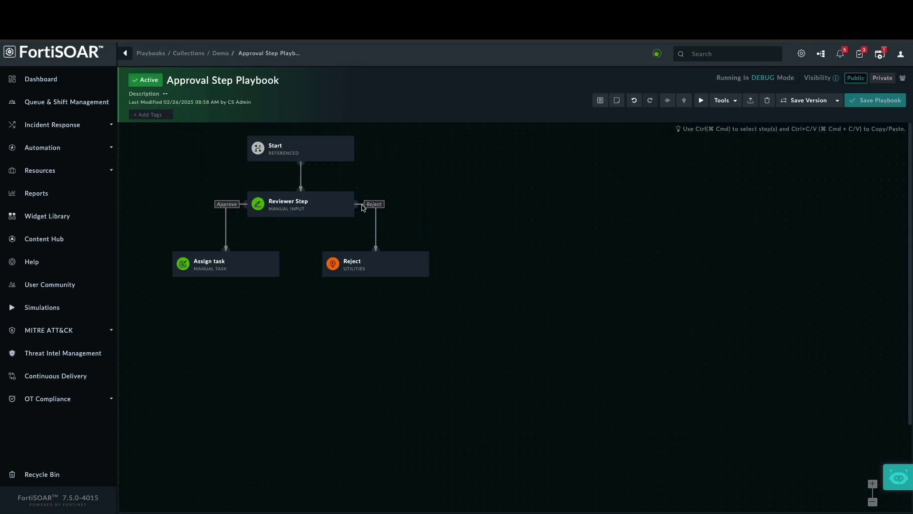
pyautogui.click(392, 262)
pyautogui.click(410, 251)
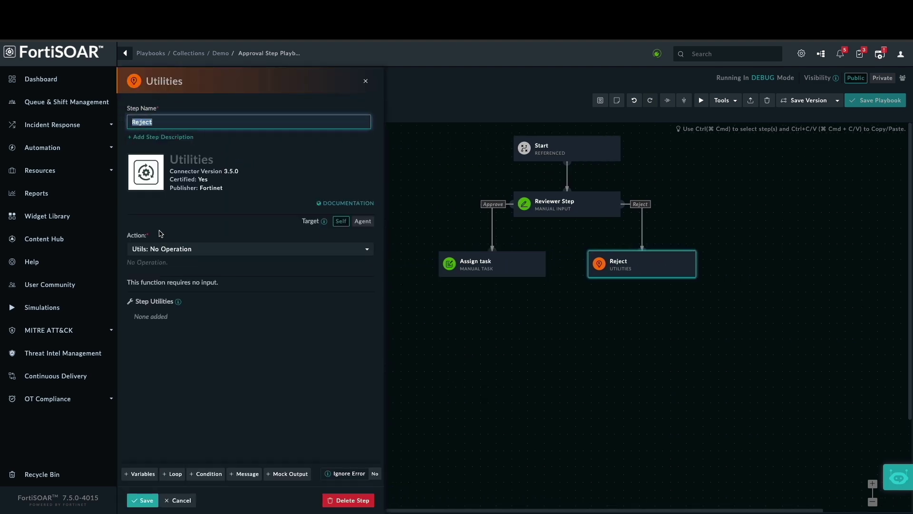
pyautogui.click(185, 496)
# Keep the Reviewer Step's Reject response mapped to the Reject step and save it
pyautogui.moveTo(346, 186)
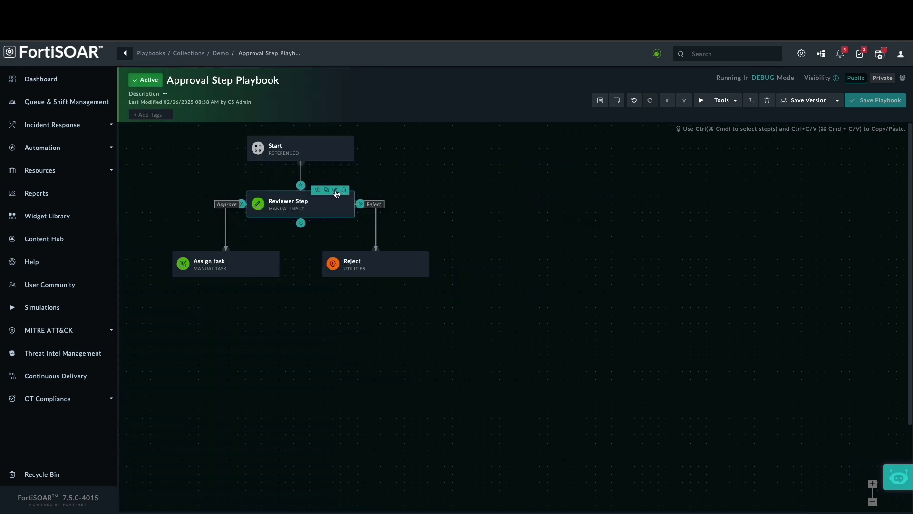
pyautogui.click(335, 190)
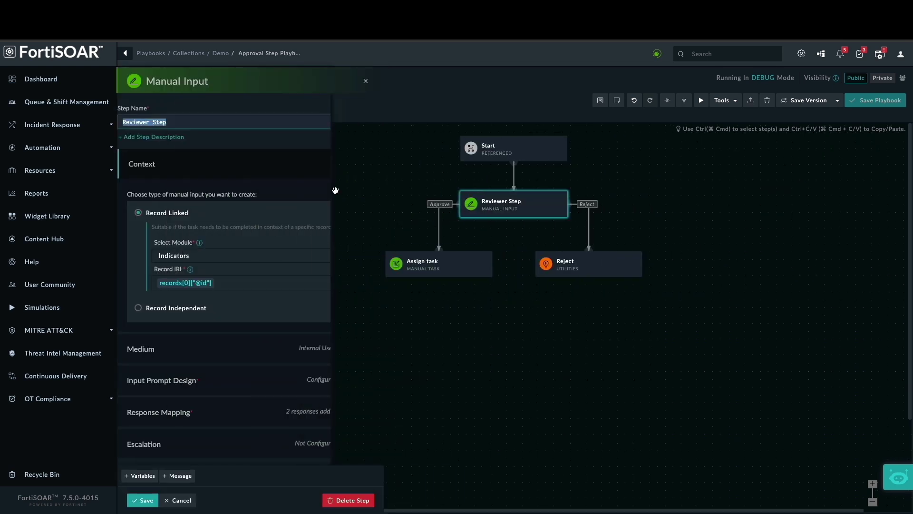
pyautogui.click(317, 412)
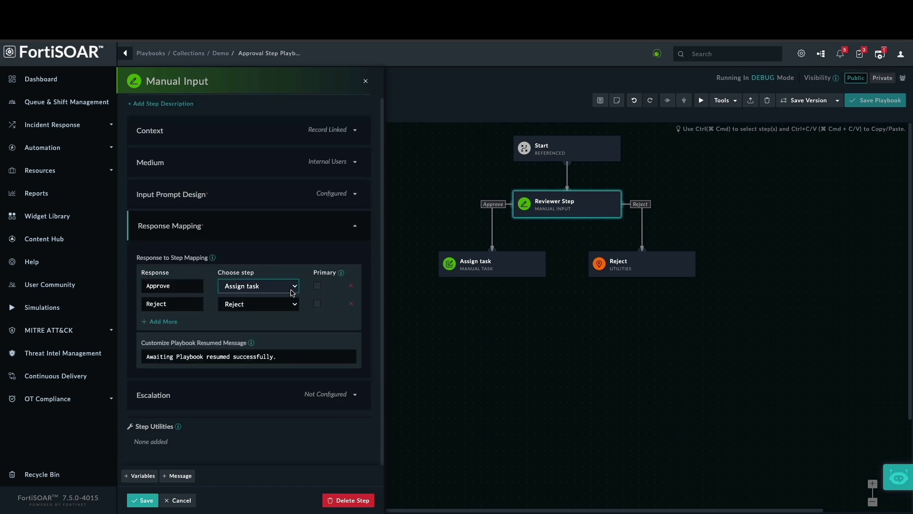
pyautogui.click(293, 306)
pyautogui.click(296, 328)
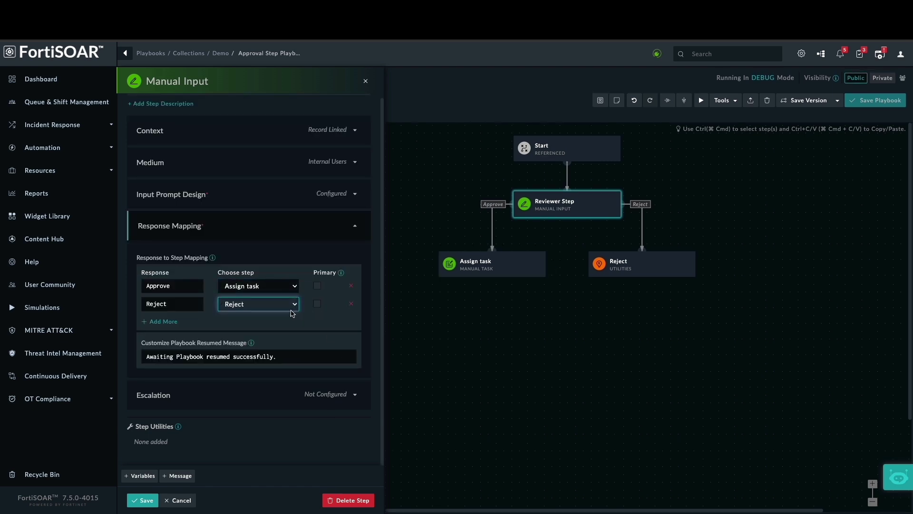
pyautogui.click(142, 500)
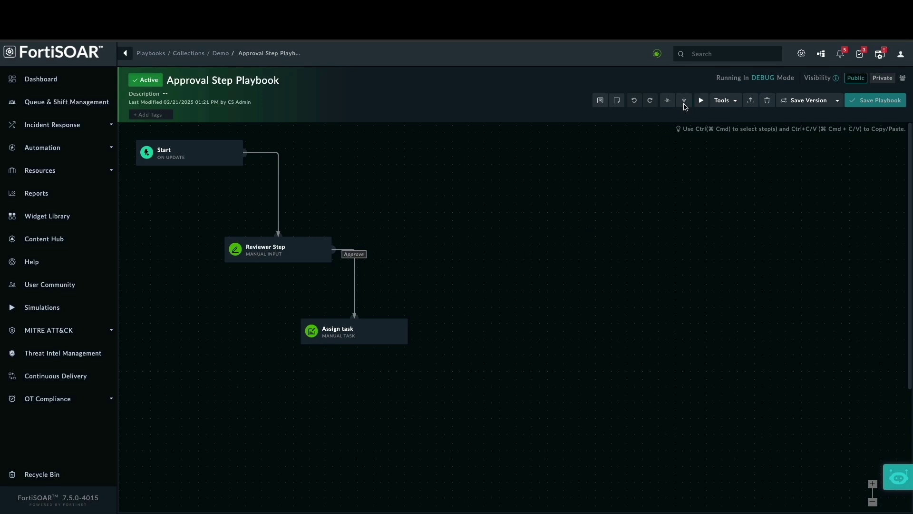
# Replace the On Update Start trigger with a Referenced trigger named Start, linked to Reviewer Step
pyautogui.click(684, 101)
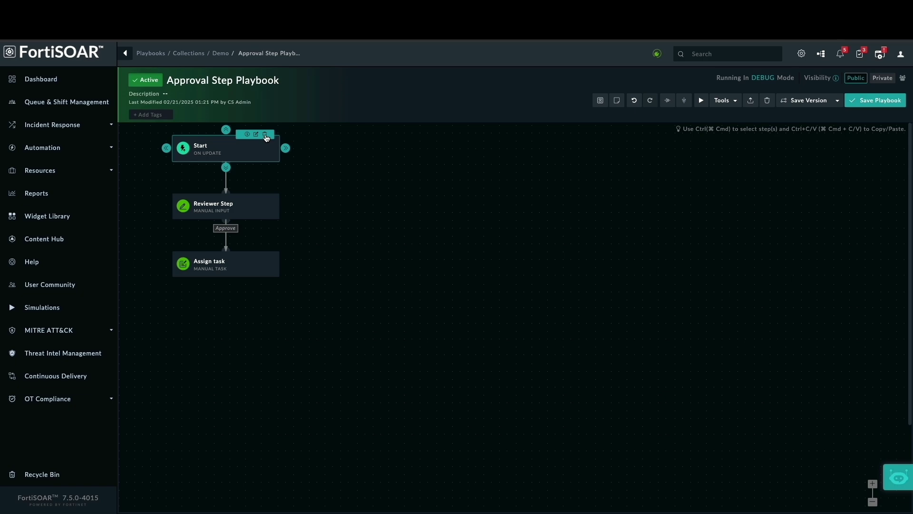
pyautogui.click(267, 138)
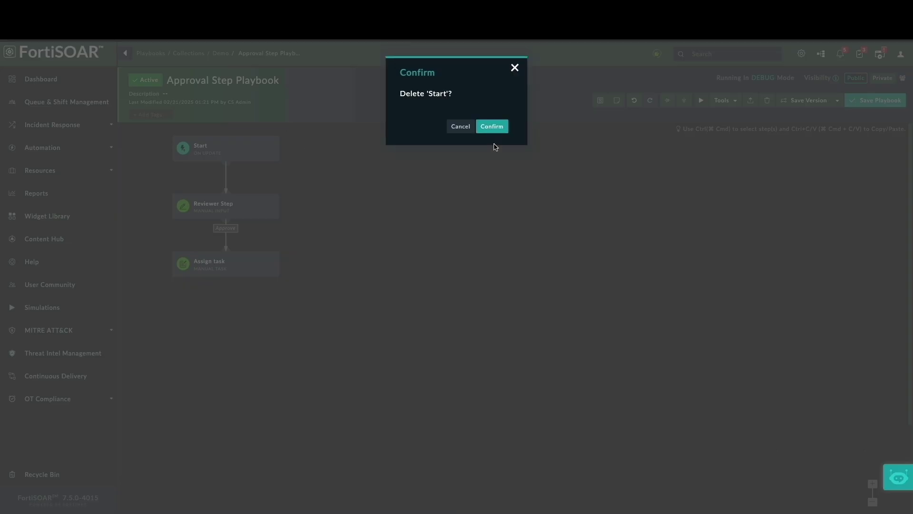
pyautogui.click(492, 127)
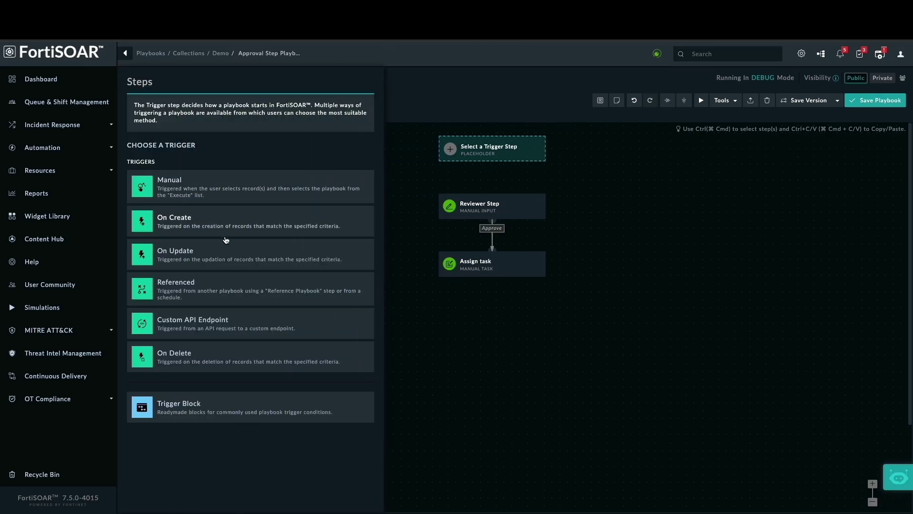
pyautogui.click(219, 291)
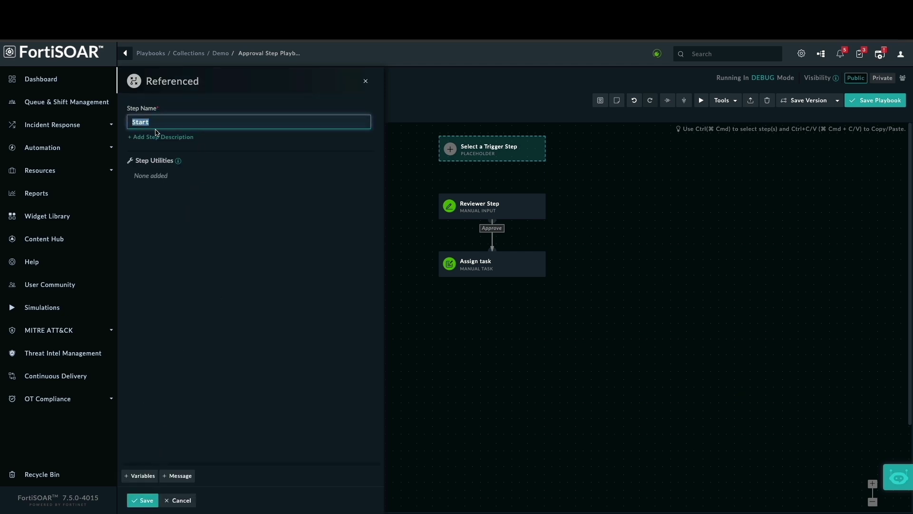
pyautogui.click(148, 499)
pyautogui.moveTo(226, 169); pyautogui.dragTo(227, 193)
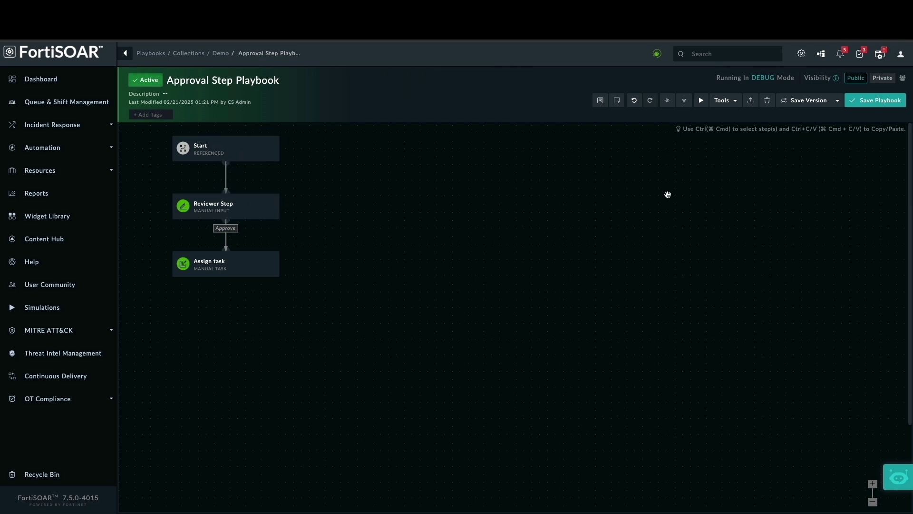
# Save the Approval Step Playbook and open Utilize Variables & Step Results from the Demo collection
pyautogui.click(889, 100)
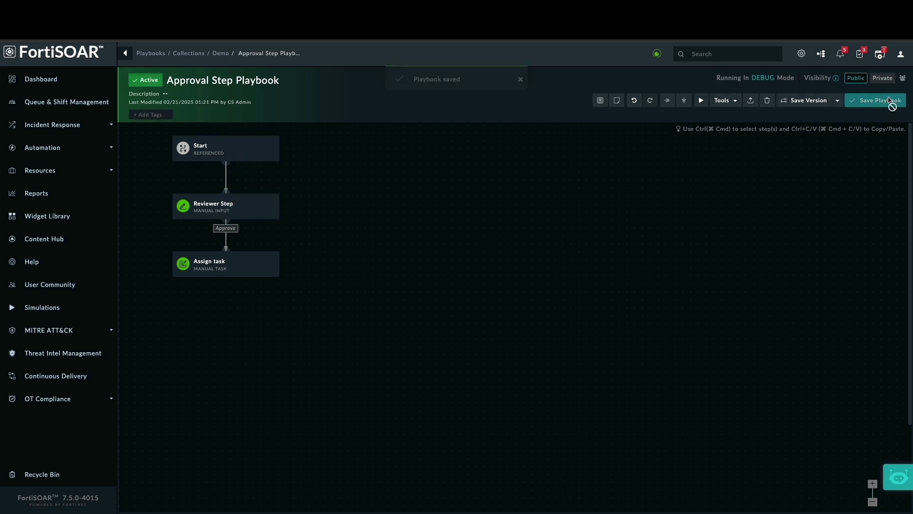
pyautogui.click(220, 53)
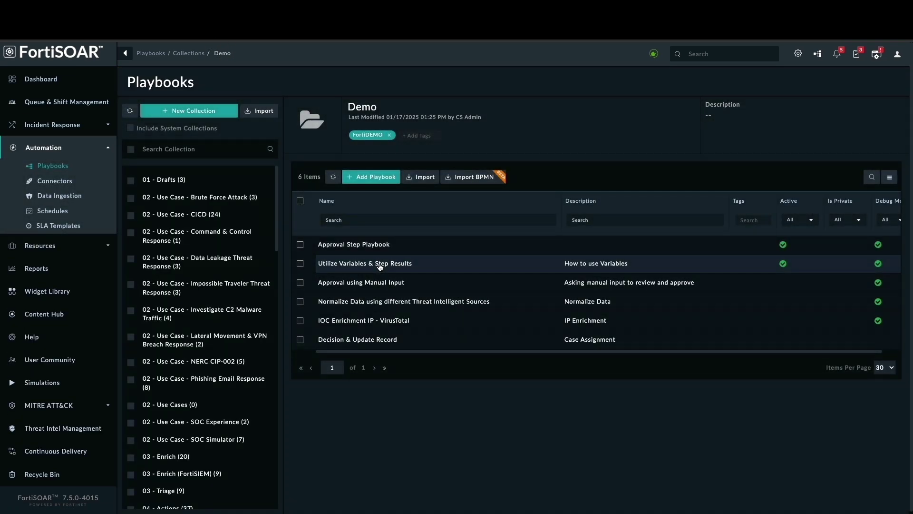
pyautogui.click(380, 265)
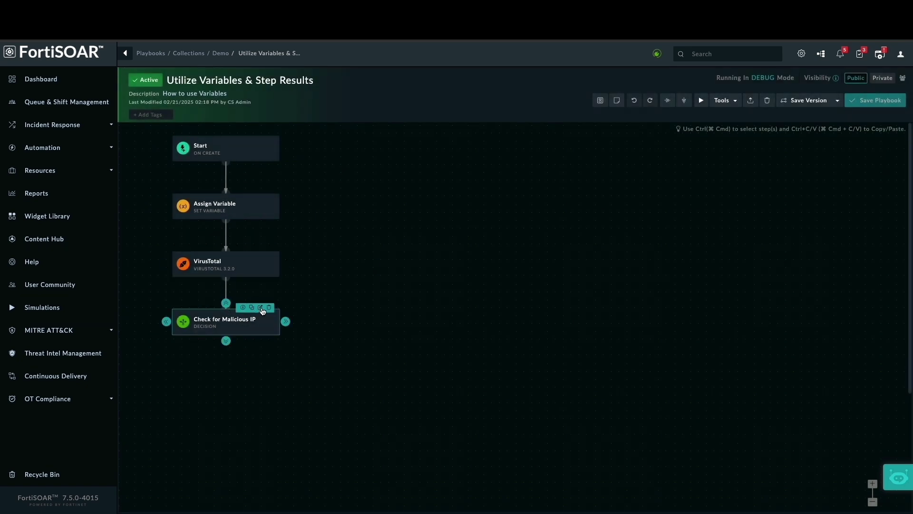
# Append '> vars.malScore' to the Check for Malicious IP condition and start a new branch
pyautogui.click(261, 308)
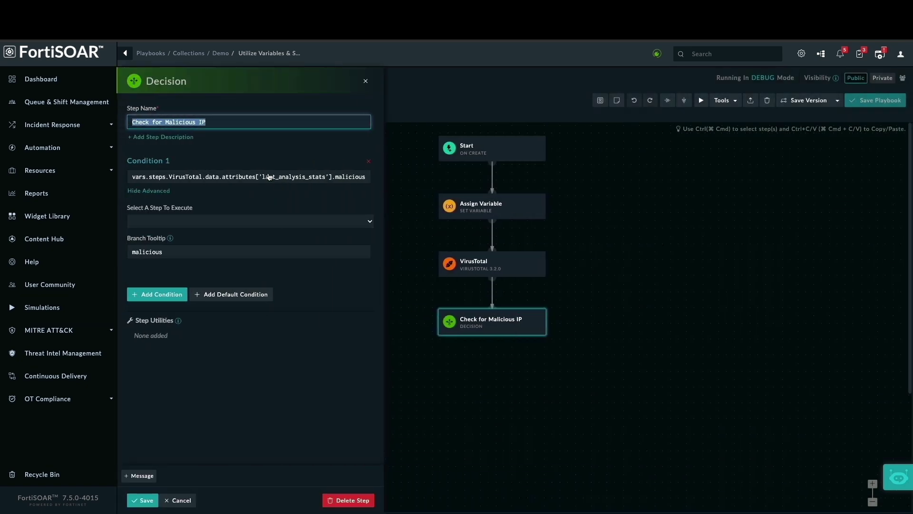
pyautogui.write('> vars.malScore')
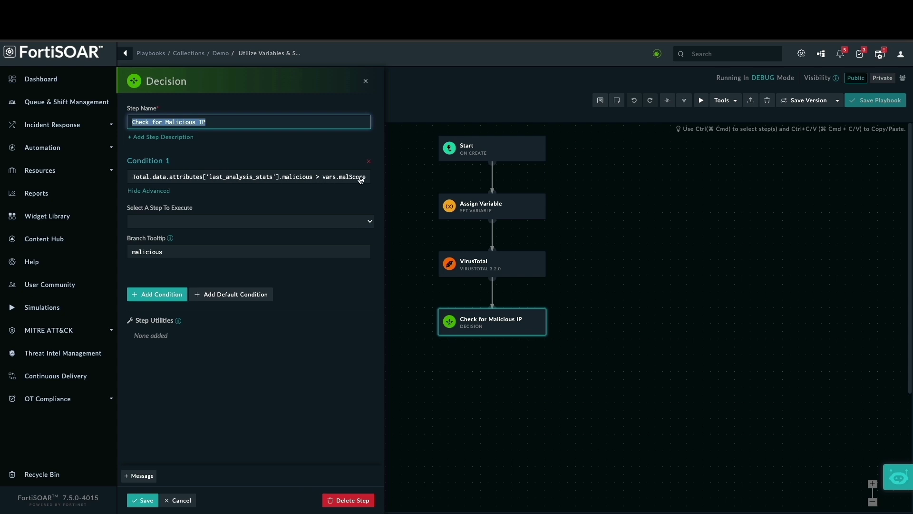
pyautogui.click(176, 497)
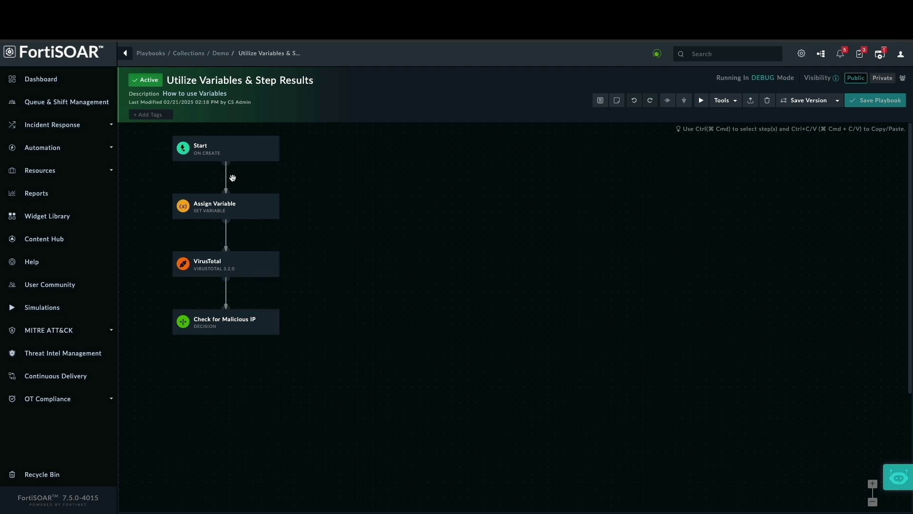
pyautogui.moveTo(226, 340); pyautogui.dragTo(242, 389)
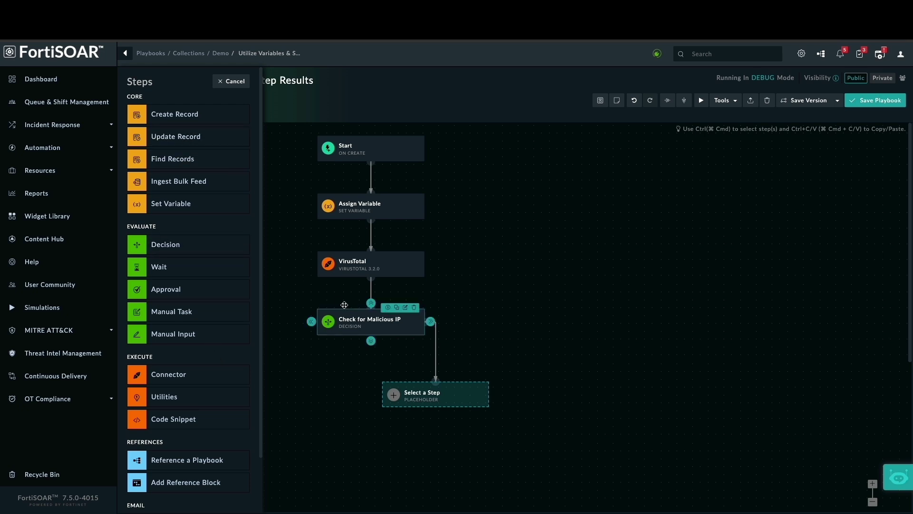
# Add an 'update indicator record' Update Record step on Indicators, targeting the triggering record's id
pyautogui.click(192, 141)
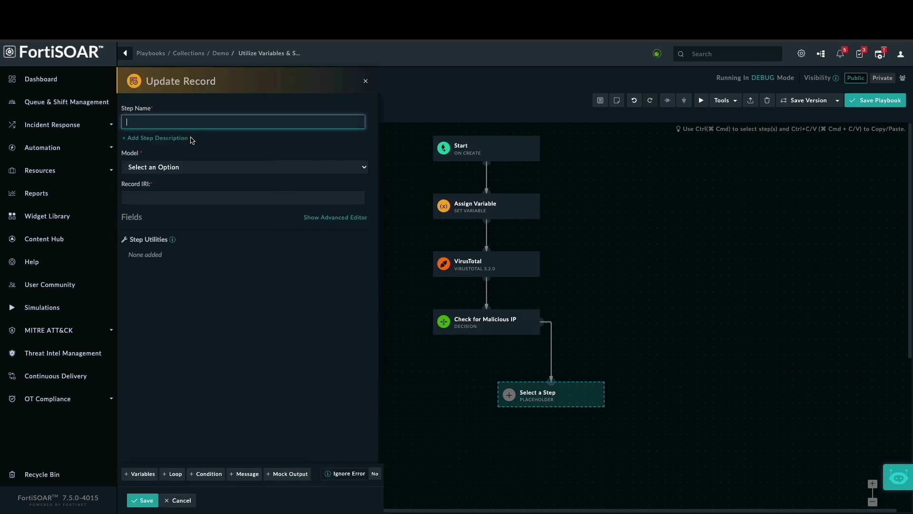
pyautogui.write('Updat')
pyautogui.click(221, 144)
pyautogui.click(175, 167)
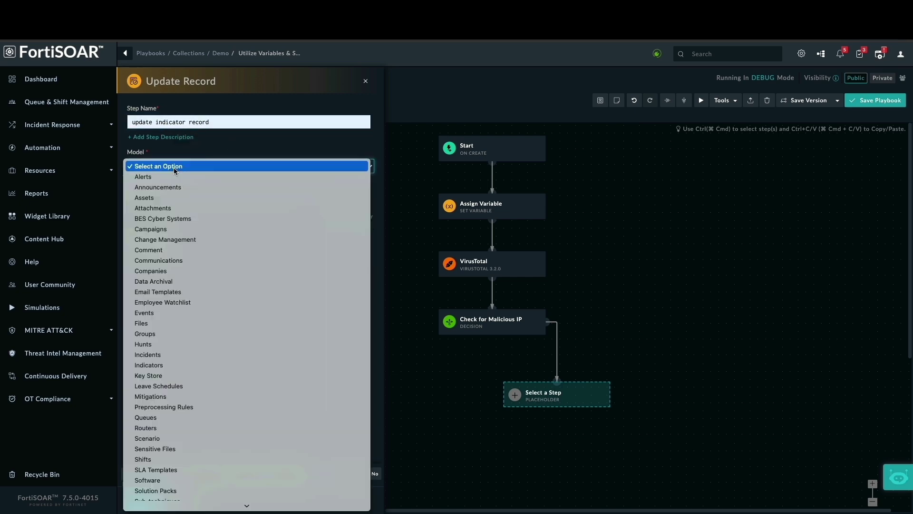
pyautogui.write('ind')
pyautogui.click(149, 364)
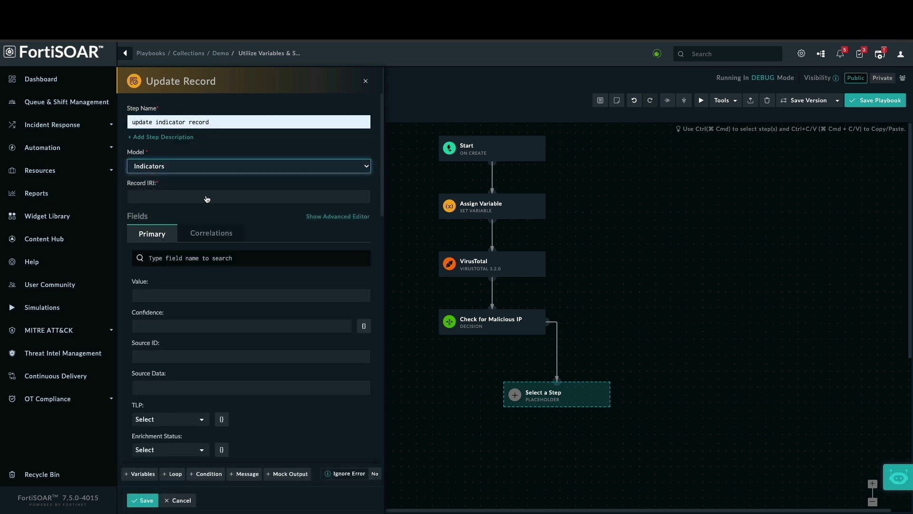
pyautogui.click(402, 182)
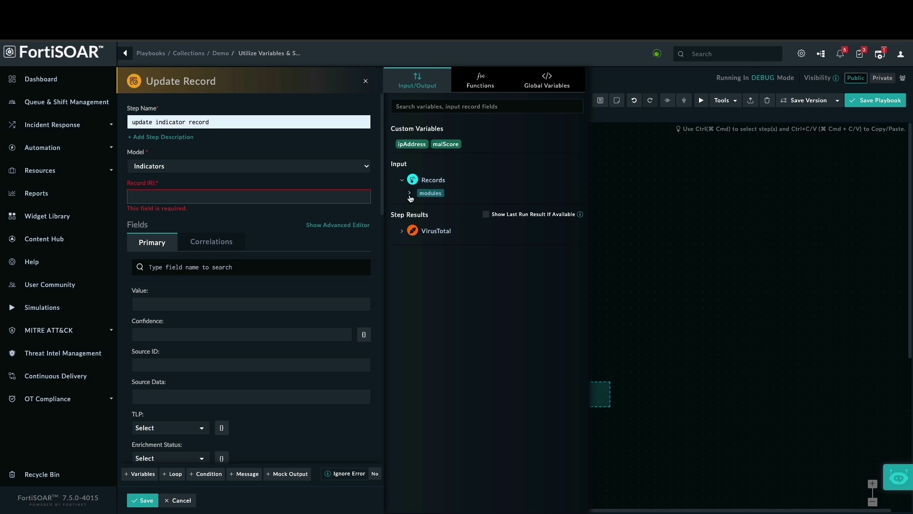
pyautogui.click(409, 193)
pyautogui.click(417, 206)
pyautogui.click(440, 213)
# Set the step's Reputation field to Malicious and save the step
pyautogui.scroll(-1, 251, 322)
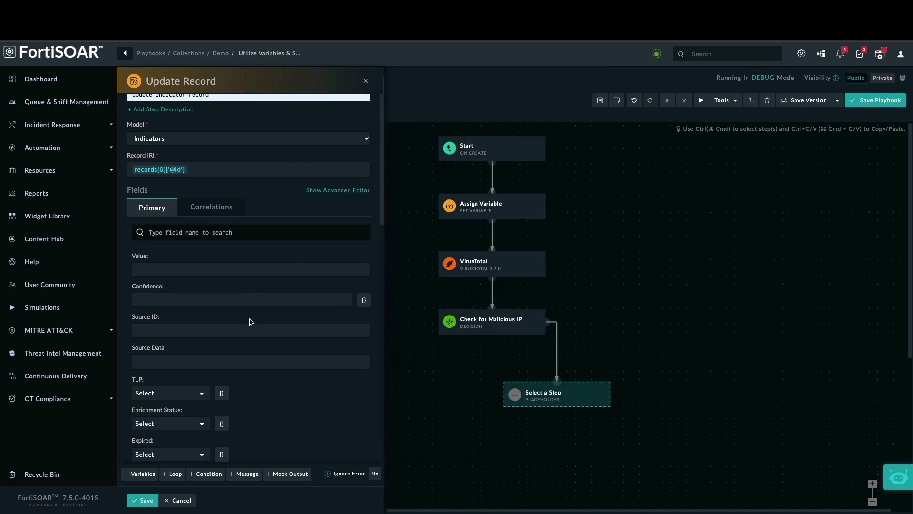
pyautogui.scroll(-1, 251, 322)
pyautogui.click(204, 197)
pyautogui.write('rep')
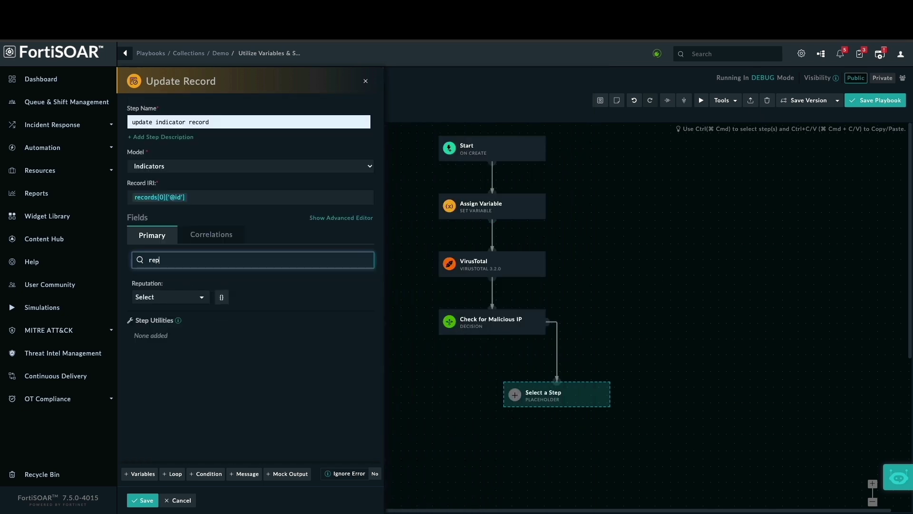
pyautogui.click(195, 299)
pyautogui.click(171, 346)
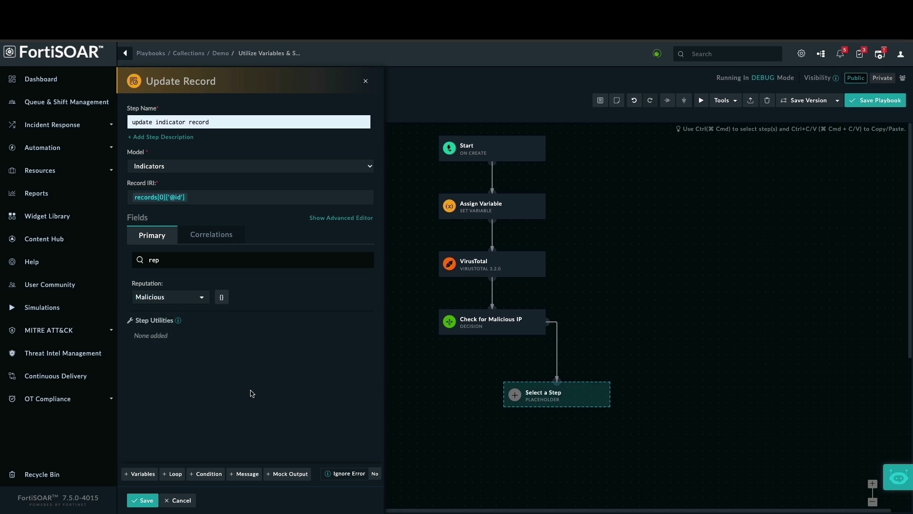
pyautogui.click(142, 500)
# Route the decision's malicious branch to update indicator record and arrange the flow vertically
pyautogui.click(261, 308)
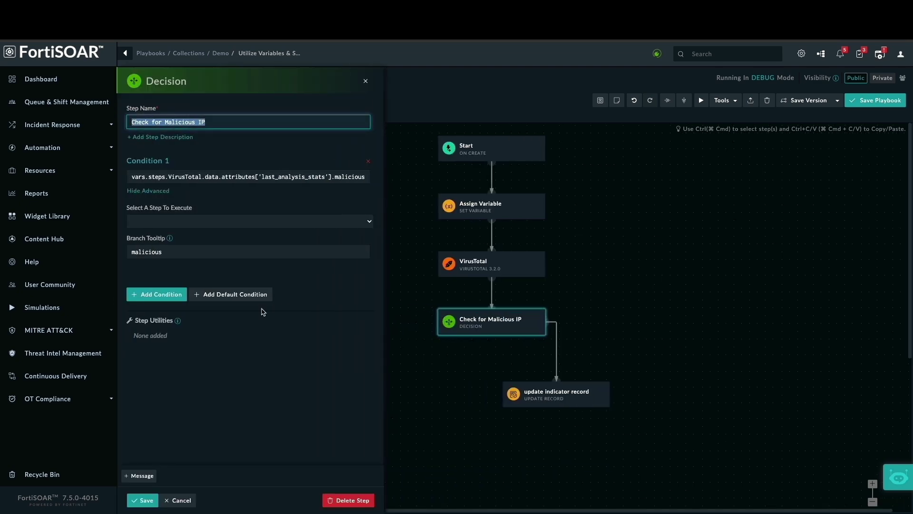
pyautogui.click(176, 226)
pyautogui.click(178, 244)
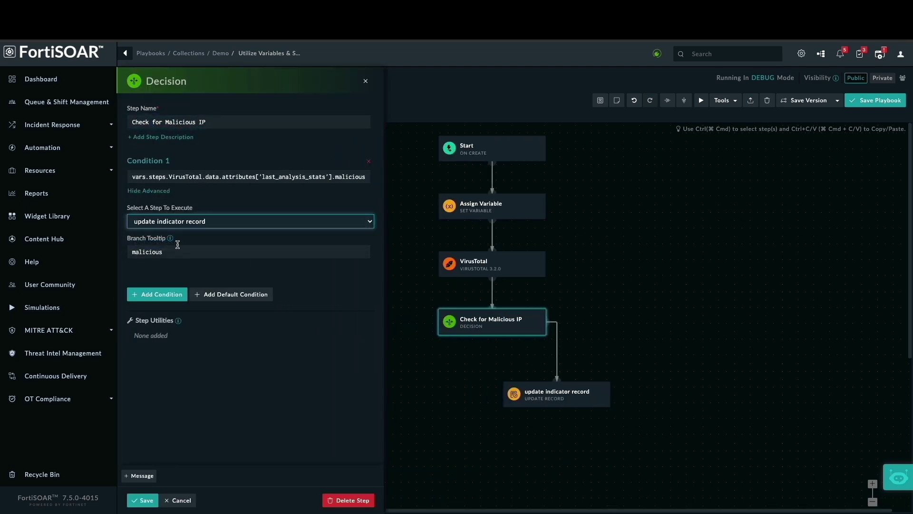
pyautogui.click(143, 500)
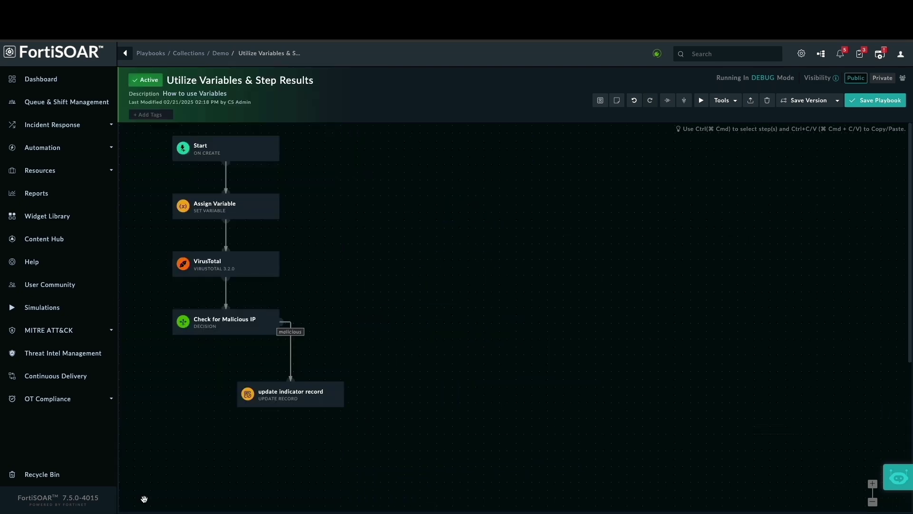
pyautogui.click(684, 99)
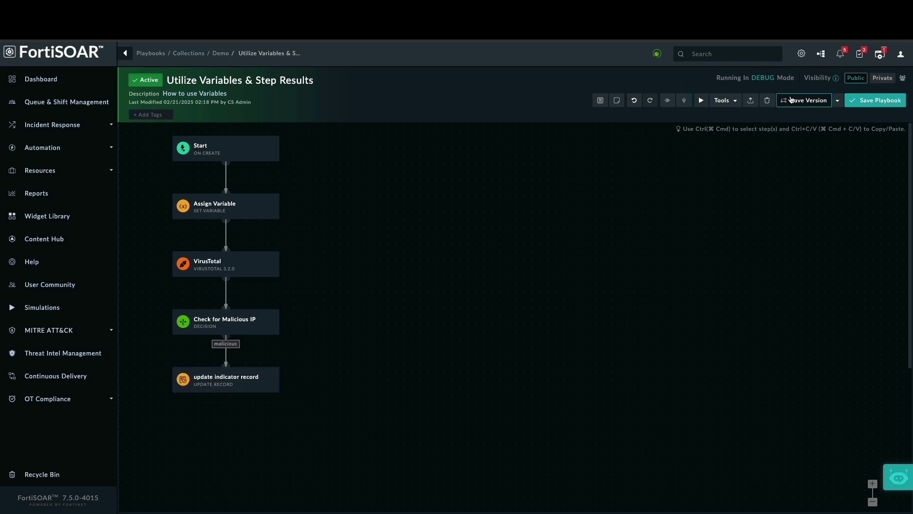
# Save the playbook and add a Reference a Playbook step named 'manual input reference playbook'
pyautogui.click(875, 100)
pyautogui.moveTo(247, 388)
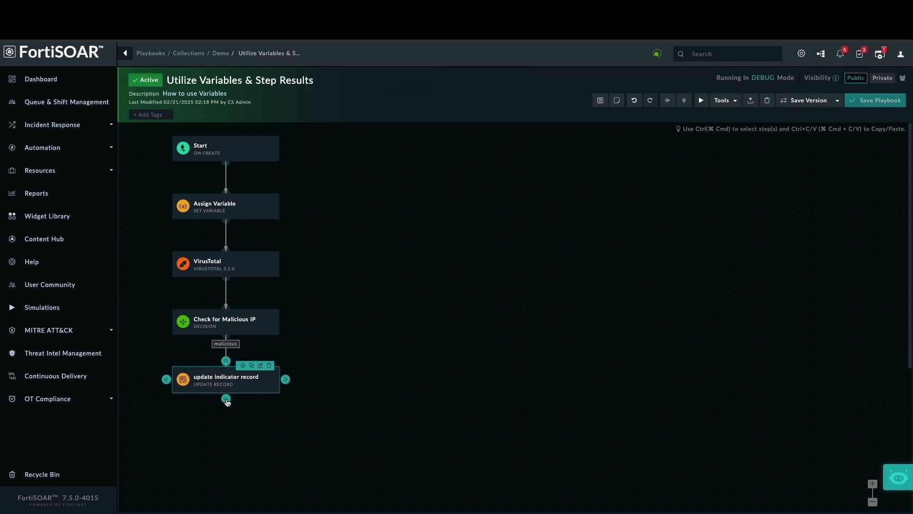
pyautogui.moveTo(227, 403); pyautogui.dragTo(244, 441)
pyautogui.scroll(-1, 181, 360)
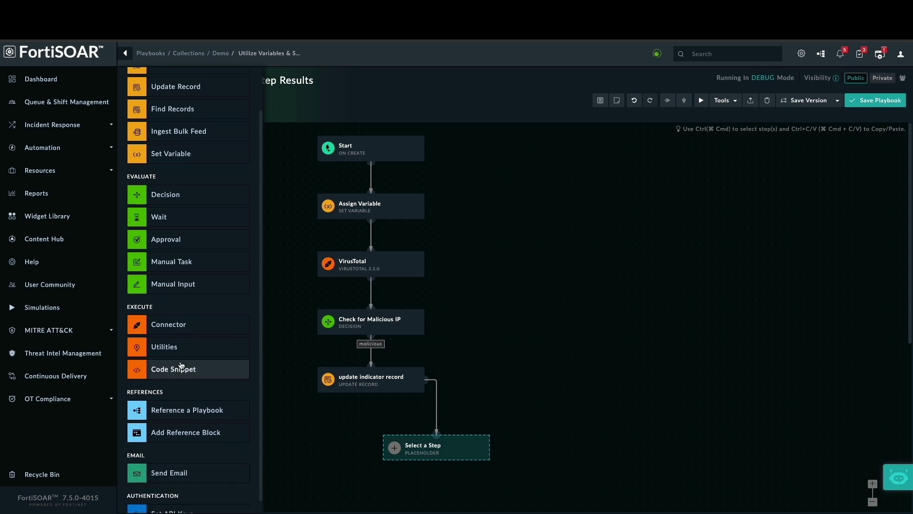
pyautogui.click(198, 415)
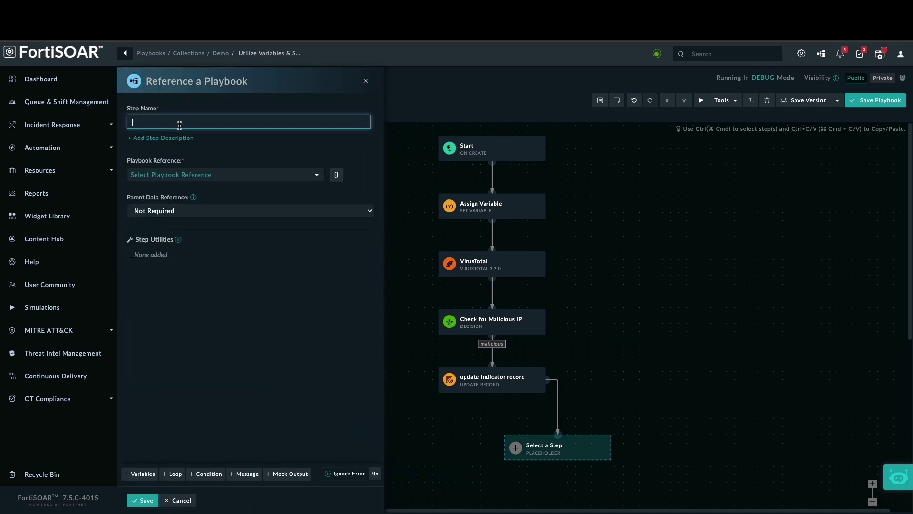
pyautogui.write('manual input reference playbook')
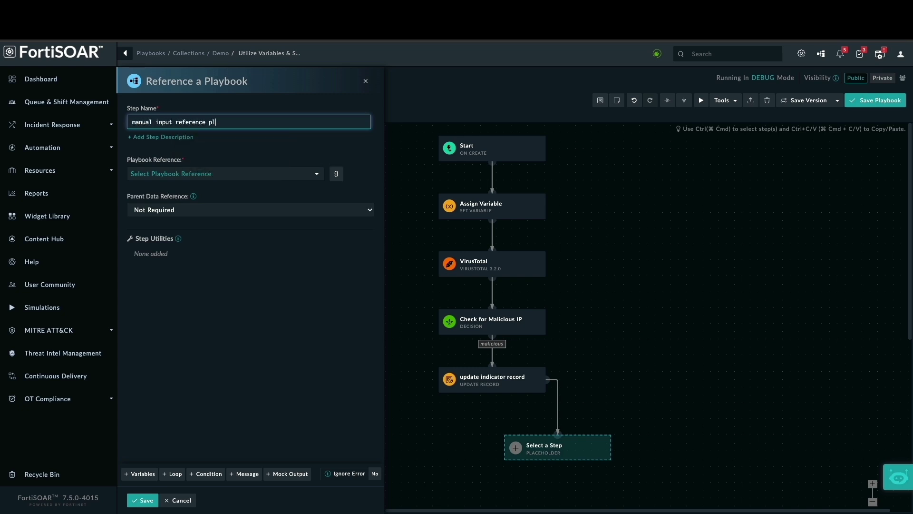
# Point the step at Approval Step Playbook with Full ENV parent data, then arrange and save
pyautogui.click(245, 180)
pyautogui.write('approval')
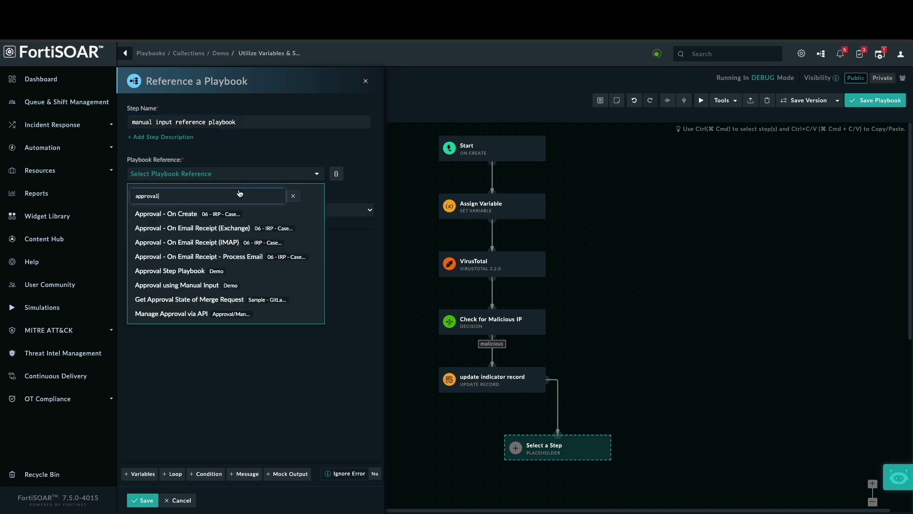
pyautogui.click(191, 271)
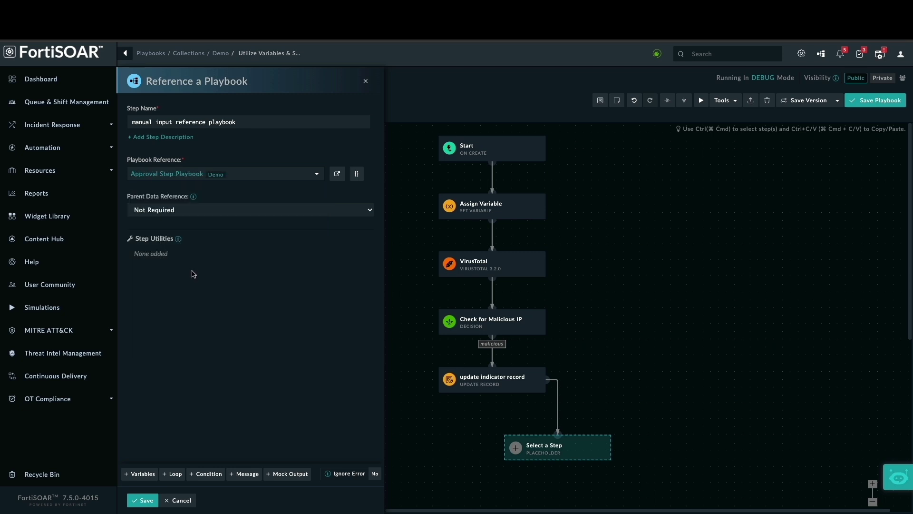
pyautogui.click(238, 209)
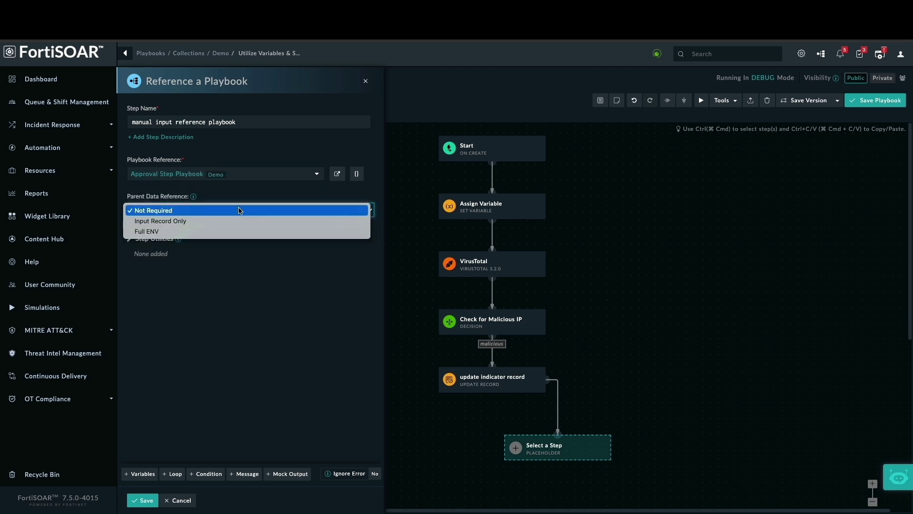
pyautogui.click(235, 237)
pyautogui.click(145, 500)
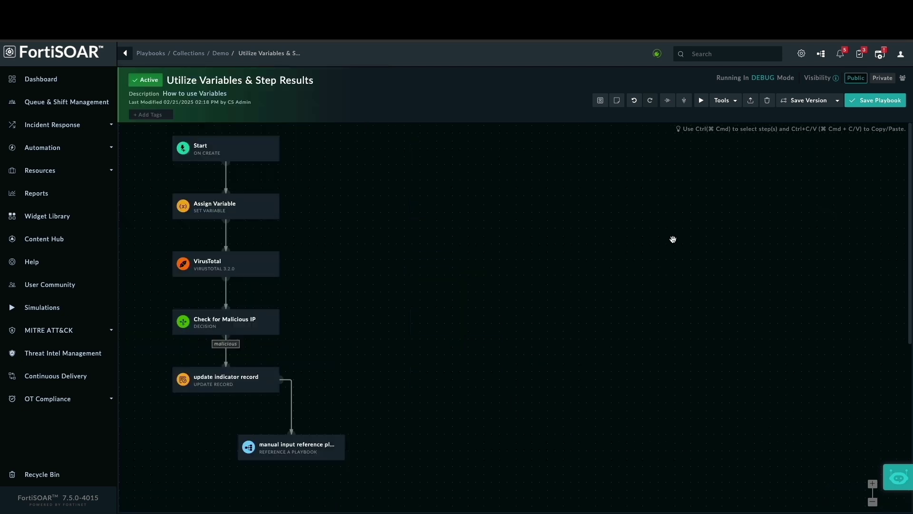
pyautogui.click(684, 100)
pyautogui.click(874, 101)
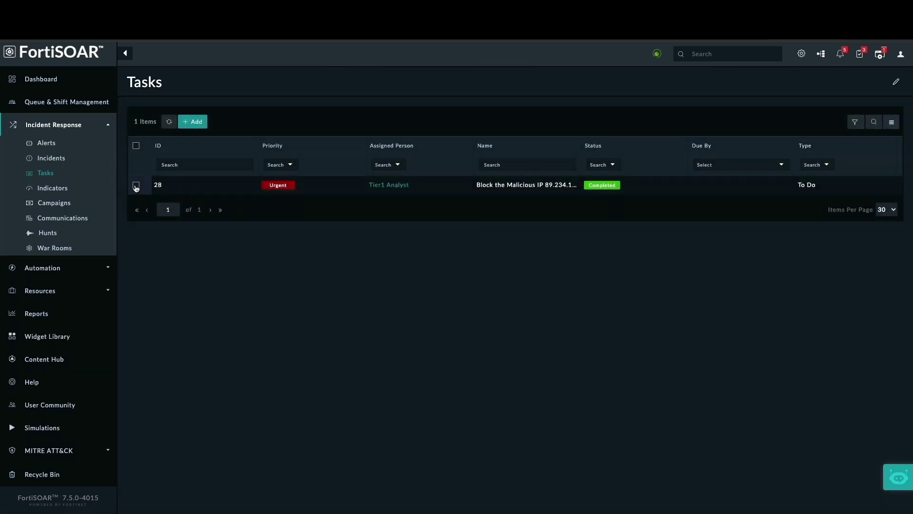
# Delete the old completed task from the Tasks list
pyautogui.click(136, 185)
pyautogui.click(394, 136)
pyautogui.click(563, 126)
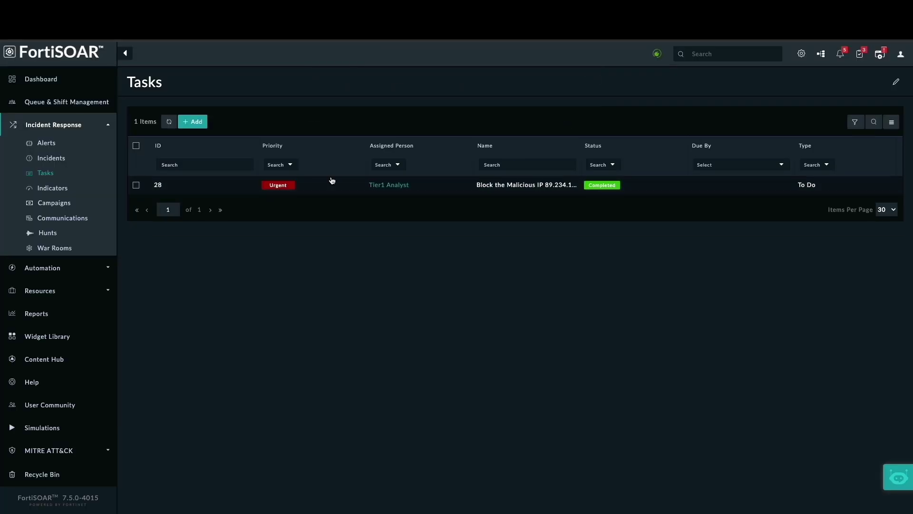
# Delete old indicator 536 and ingest a new FortiSIEM alert about IP 89.234.157.254
pyautogui.click(62, 161)
pyautogui.click(53, 188)
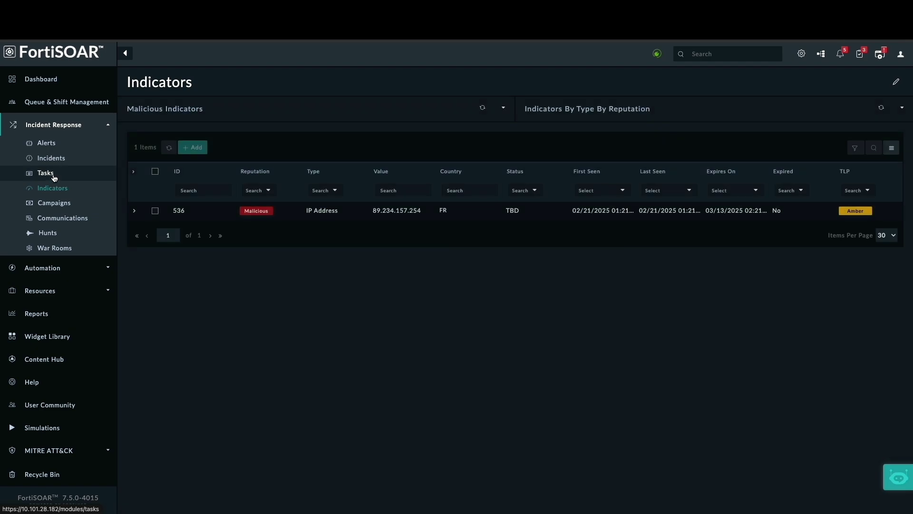
pyautogui.click(156, 211)
pyautogui.click(437, 161)
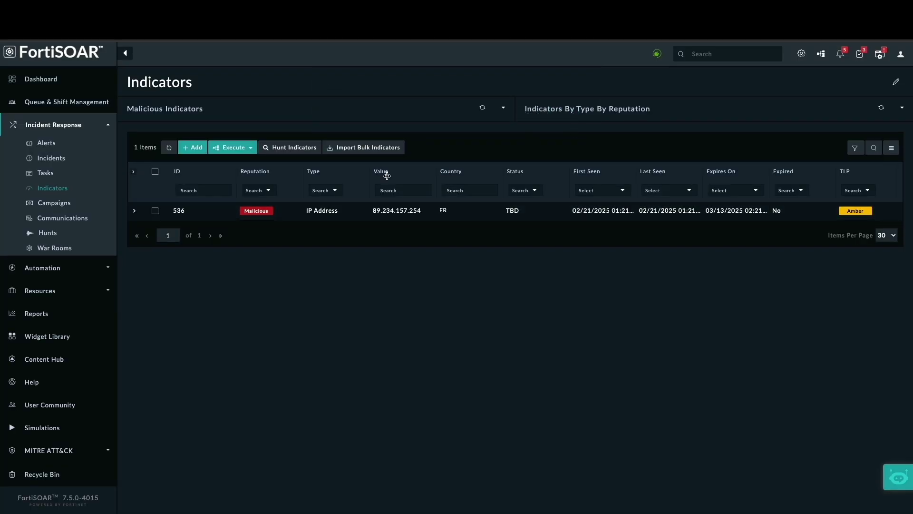
pyautogui.click(58, 142)
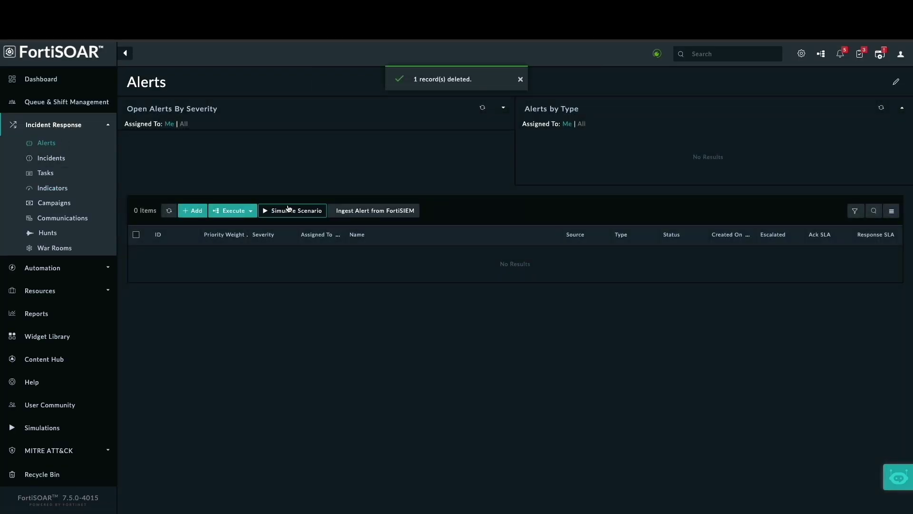
pyautogui.click(394, 215)
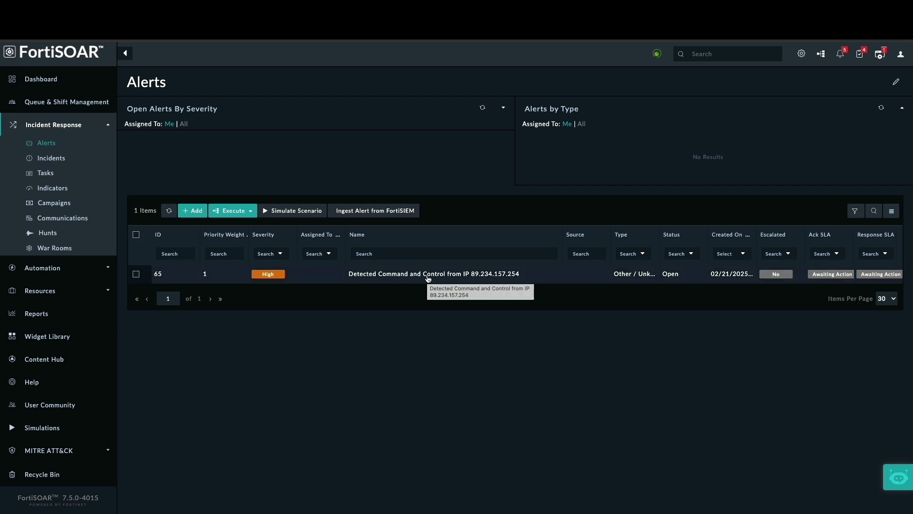
# Check Indicator 538 (89.234.157.254) playbook logs and pending actions, then list pending manual inputs
pyautogui.click(56, 188)
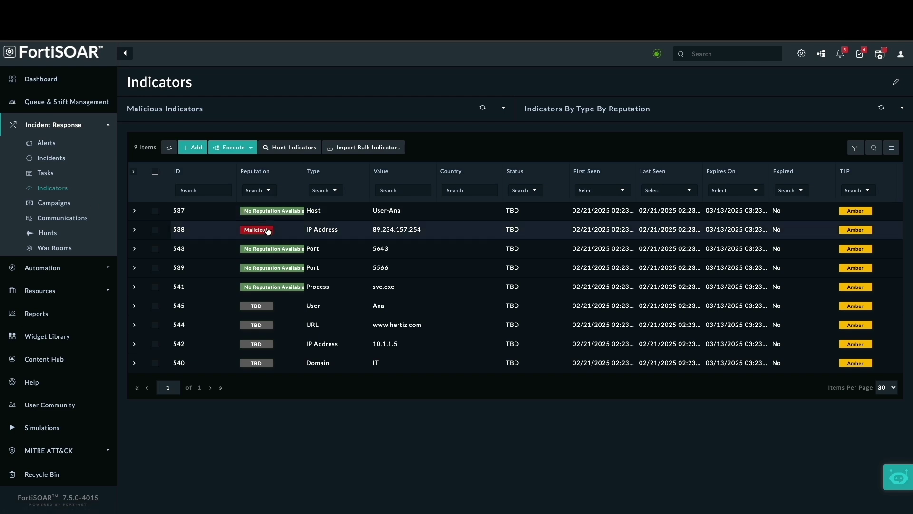
pyautogui.click(377, 235)
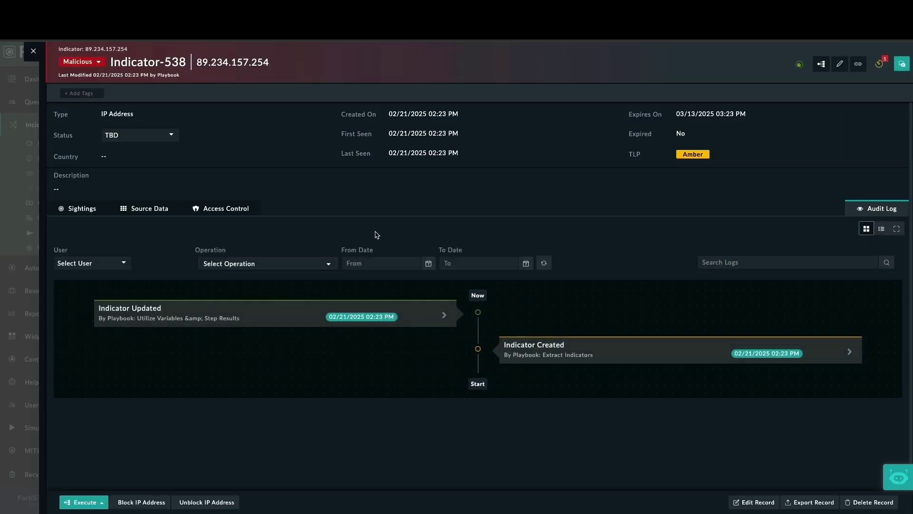
pyautogui.click(821, 63)
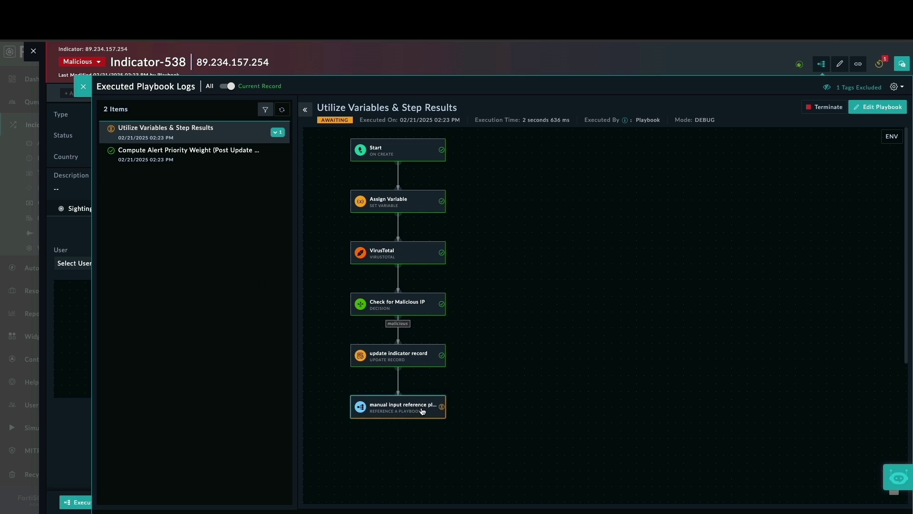
pyautogui.click(84, 86)
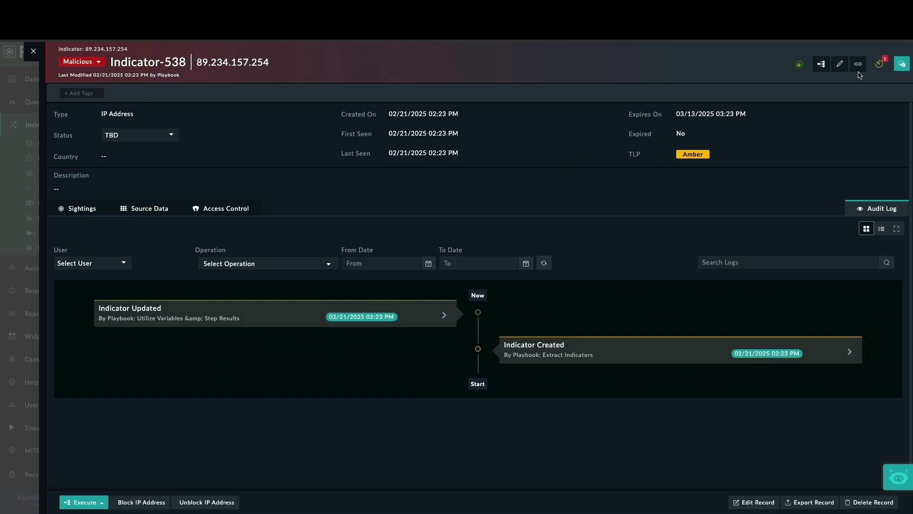
pyautogui.click(879, 64)
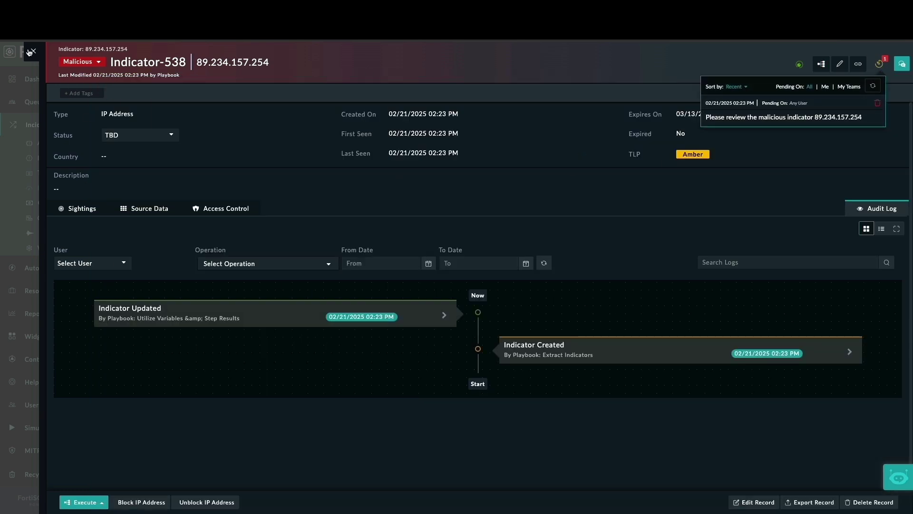
pyautogui.click(32, 51)
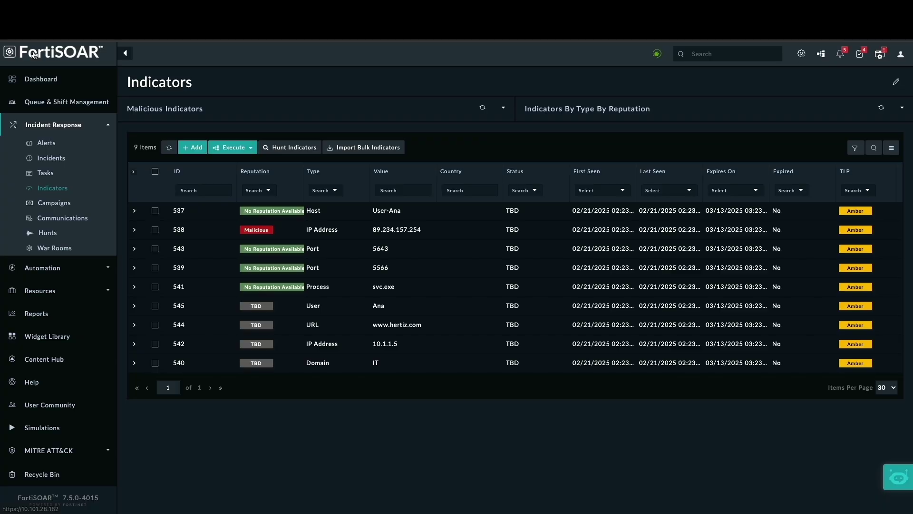
pyautogui.click(862, 55)
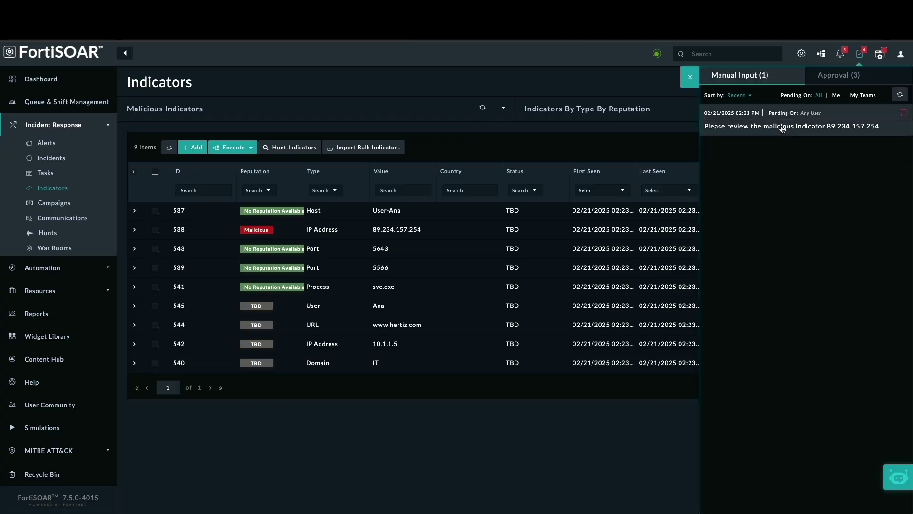
# Open the pending review request for indicator 89.234.157.254 and approve it
pyautogui.click(782, 126)
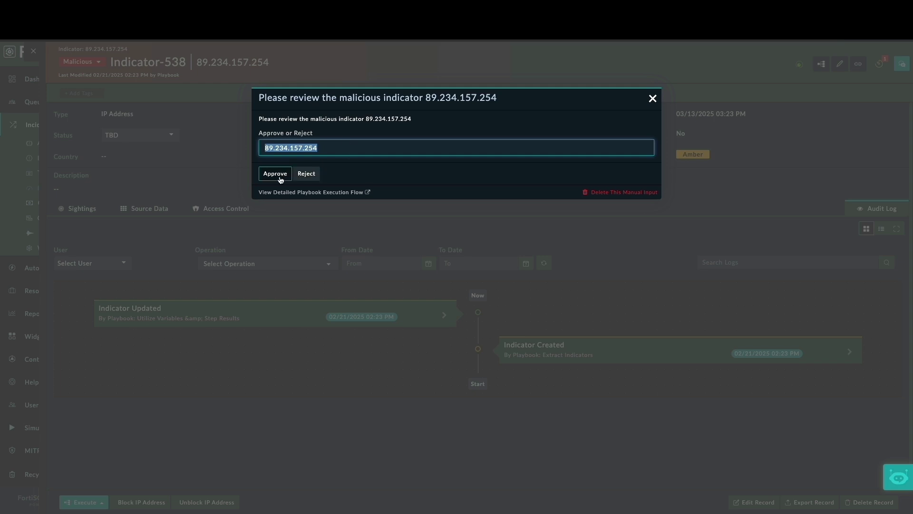
pyautogui.click(339, 148)
pyautogui.moveTo(336, 148); pyautogui.dragTo(262, 147)
pyautogui.click(354, 152)
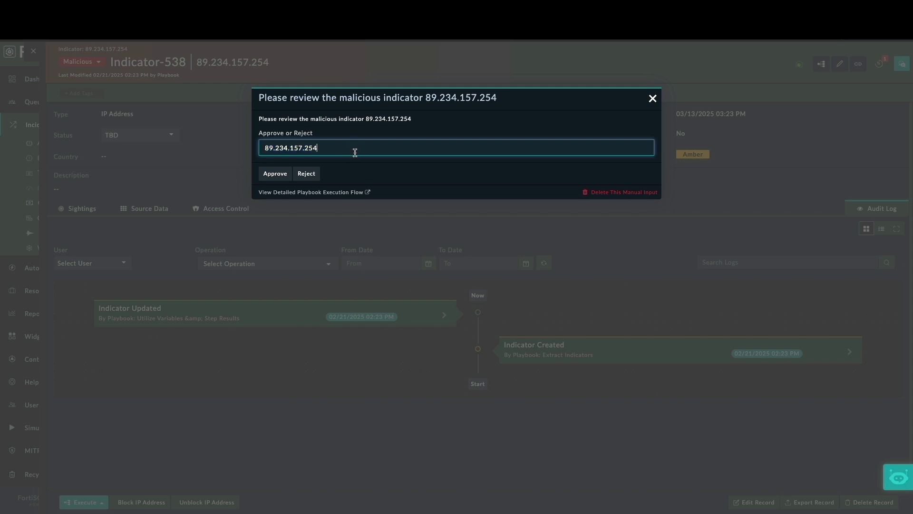
pyautogui.click(275, 175)
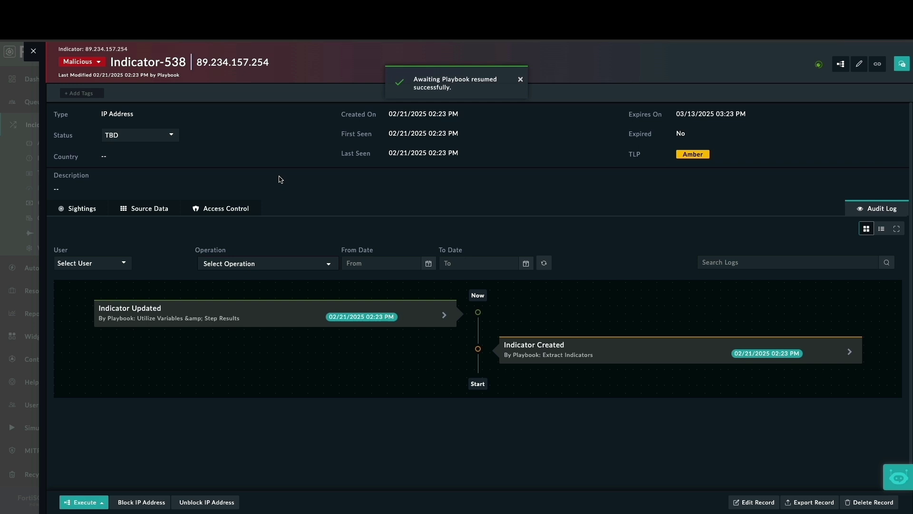
# Check the indicator's playbook run log, then close the indicator record
pyautogui.click(840, 64)
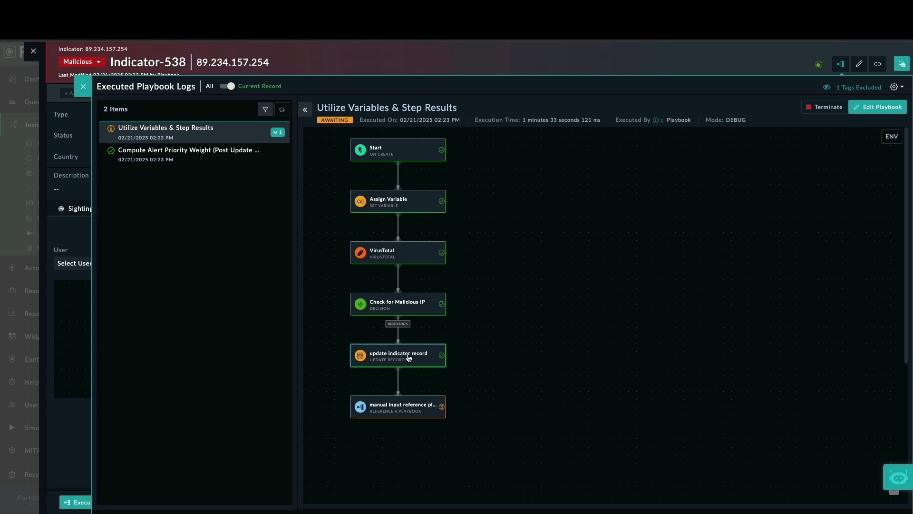
pyautogui.click(83, 88)
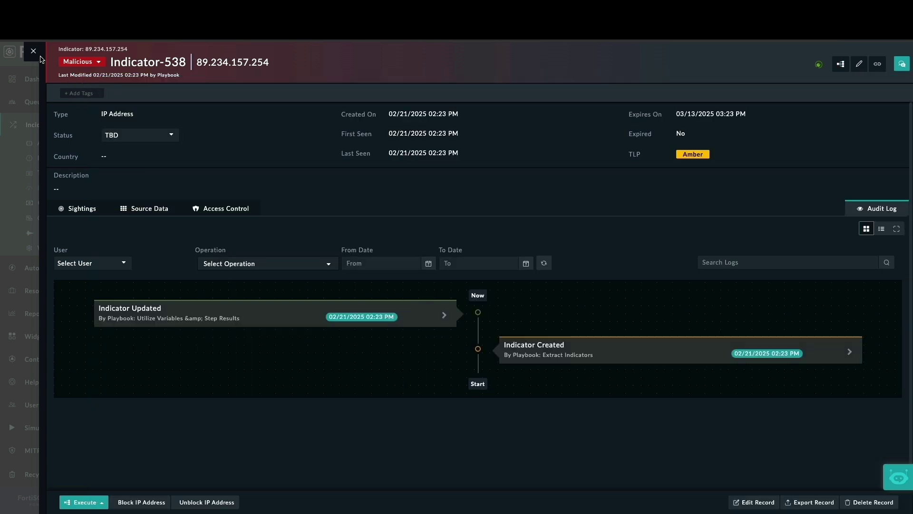
pyautogui.click(34, 51)
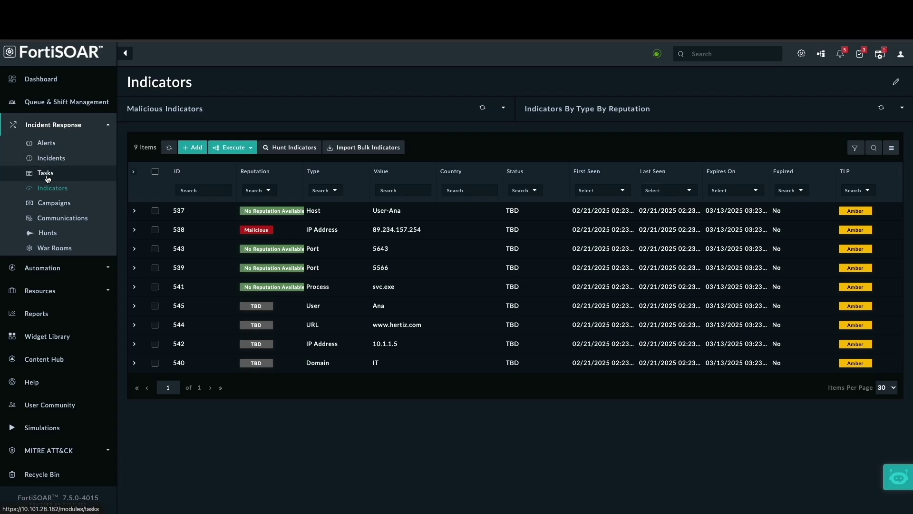
# Mark the Block the Malicious IP task Completed and open the Executed Playbook Logs
pyautogui.click(46, 173)
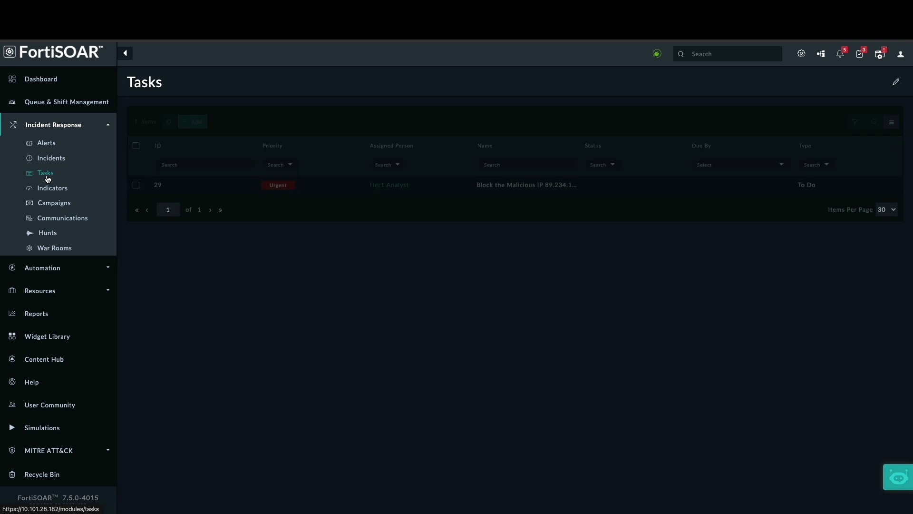
pyautogui.click(494, 184)
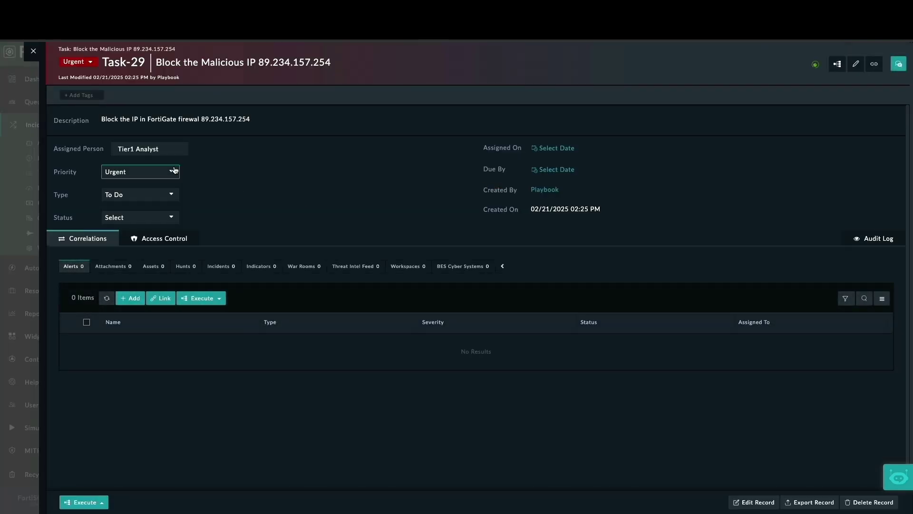
pyautogui.click(172, 217)
pyautogui.click(160, 280)
pyautogui.click(33, 51)
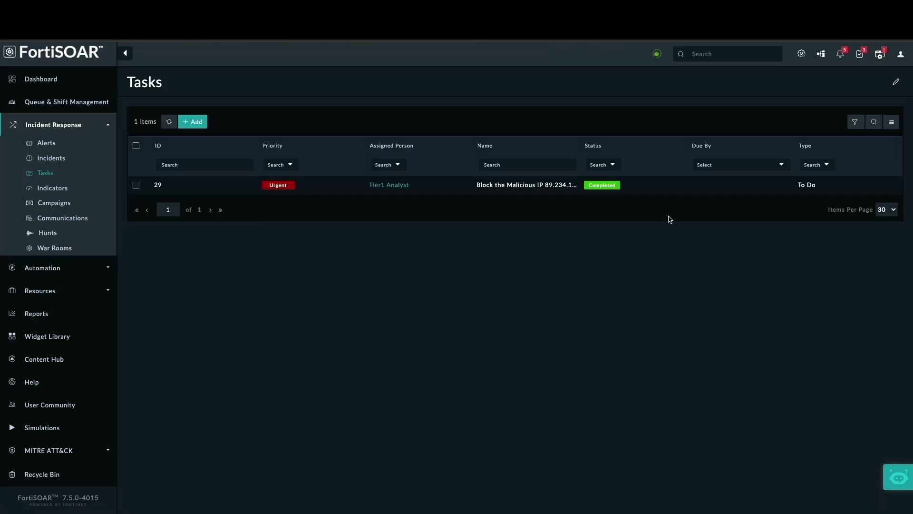
pyautogui.click(822, 55)
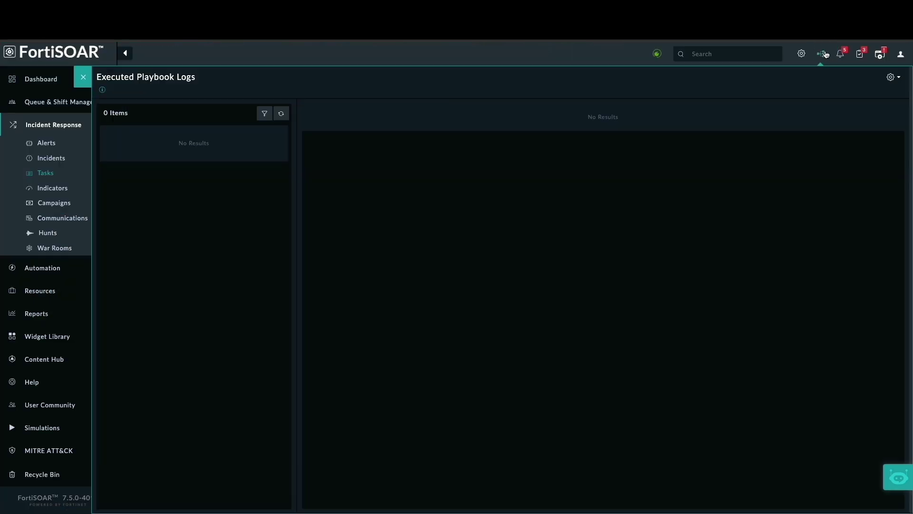